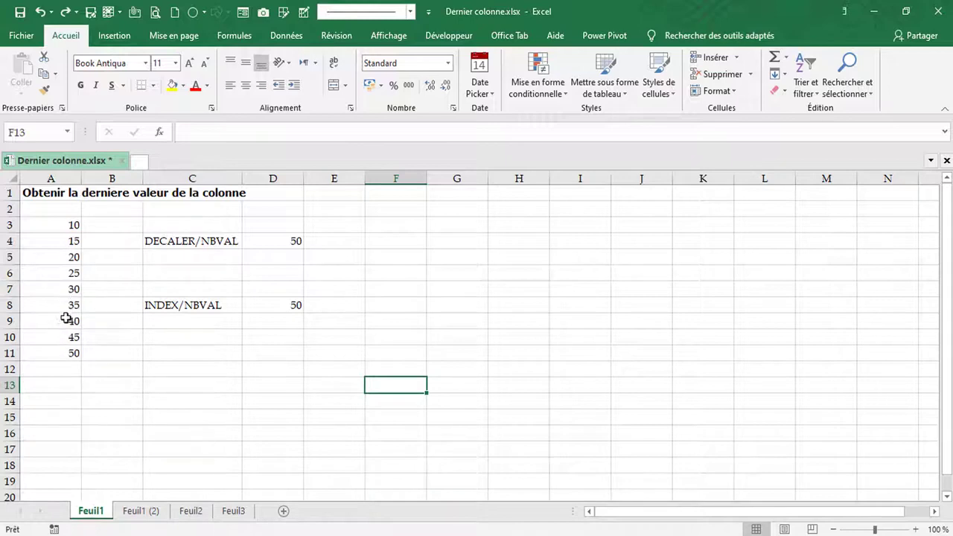
pyautogui.click(177, 370)
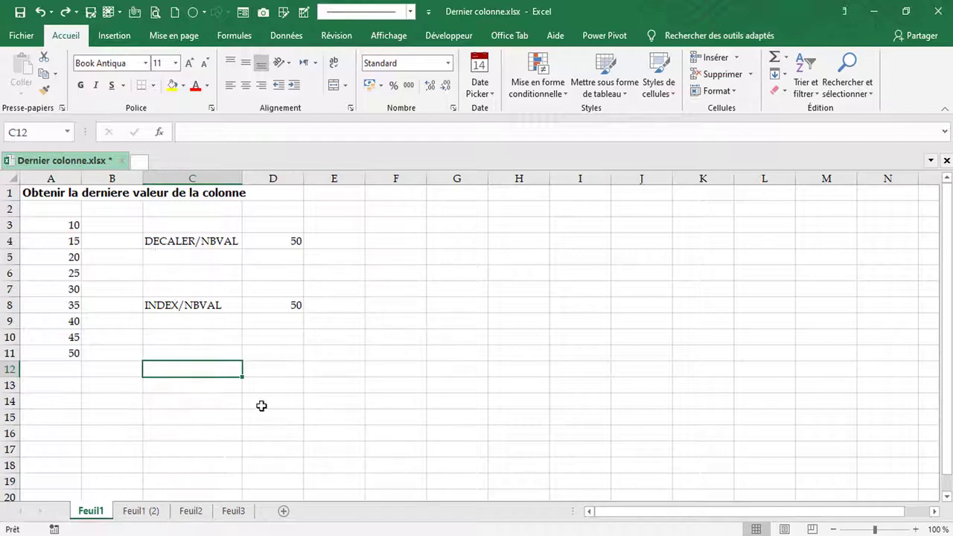
pyautogui.click(290, 335)
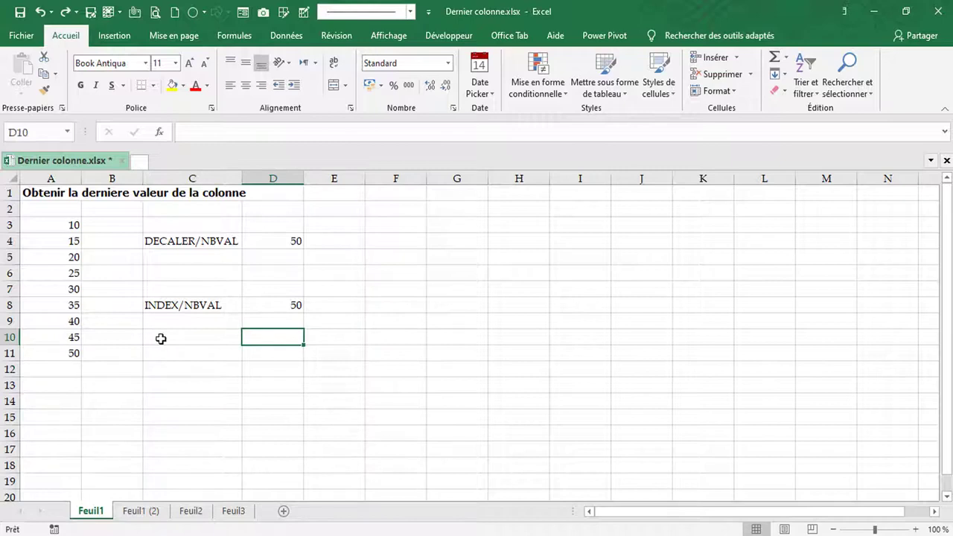
pyautogui.click(479, 324)
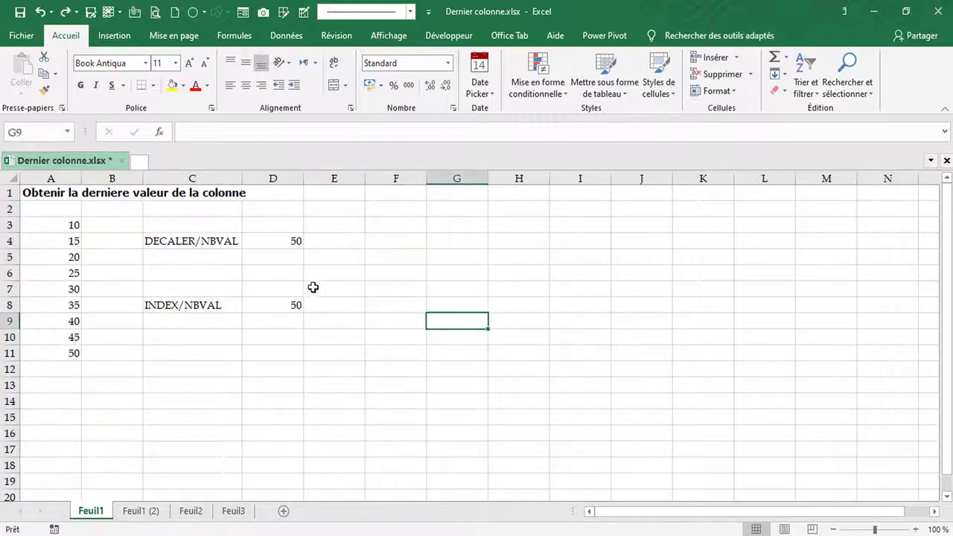
# Inspect the formulas in D4 and D8, and add the value 10 in A12 below the column's last entry.
pyautogui.click(269, 241)
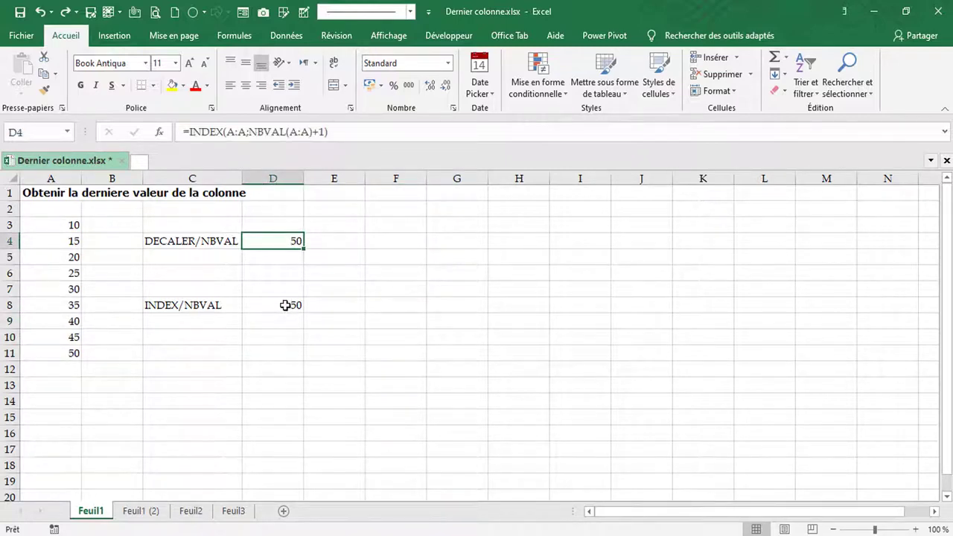
pyautogui.click(285, 305)
pyautogui.click(54, 369)
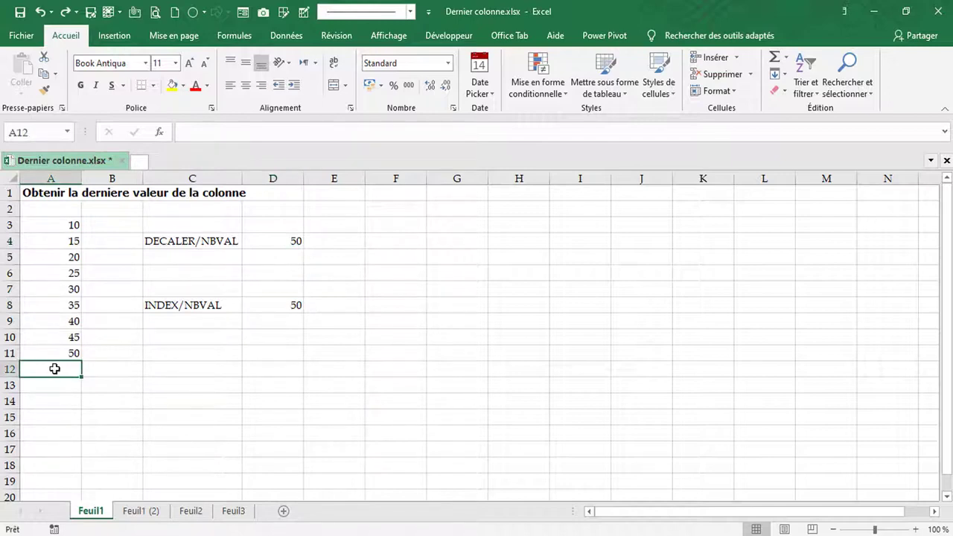
pyautogui.write('10')
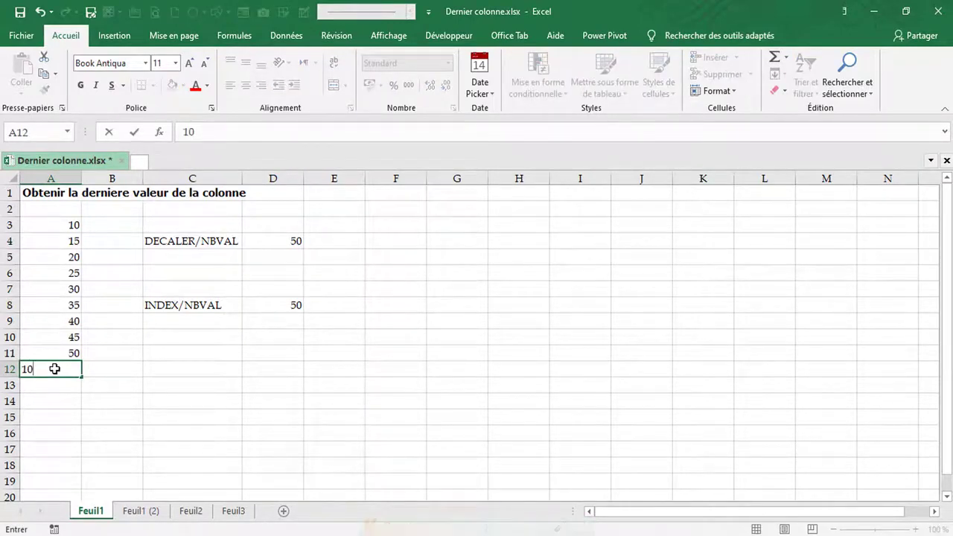
pyautogui.press('Return')
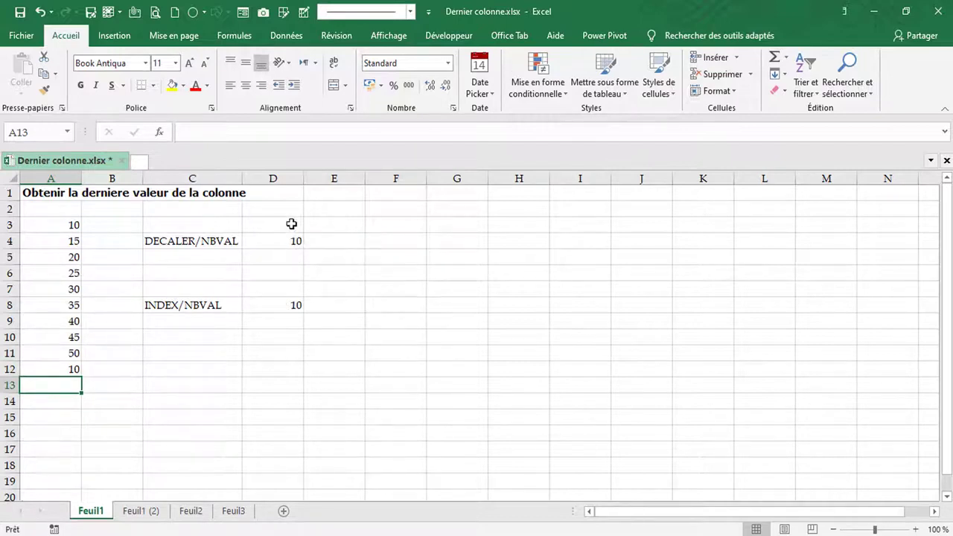
# Clear the formula results in D3:D10 and the column A values in A3:A15.
pyautogui.moveTo(291, 224); pyautogui.dragTo(295, 334)
pyautogui.press('Delete')
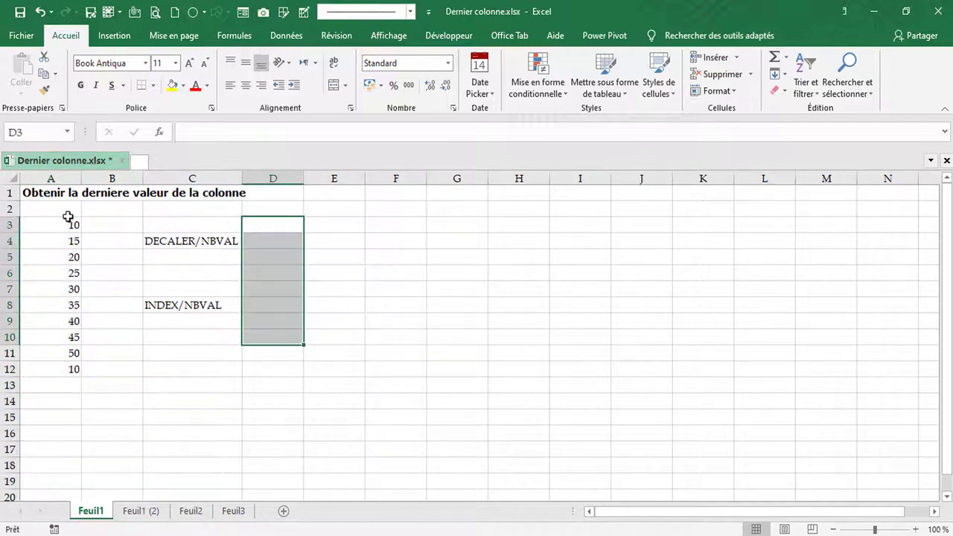
pyautogui.moveTo(64, 219); pyautogui.dragTo(49, 423)
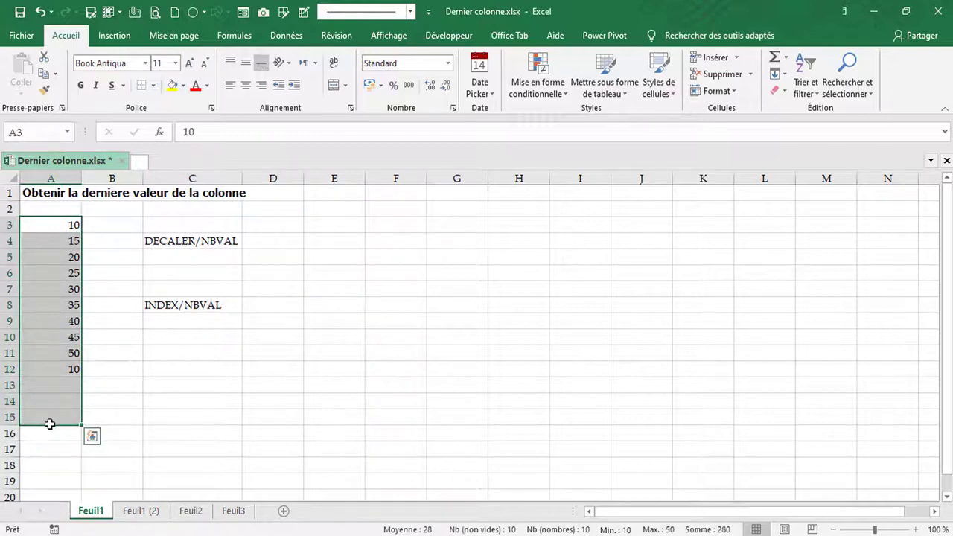
pyautogui.press('Delete')
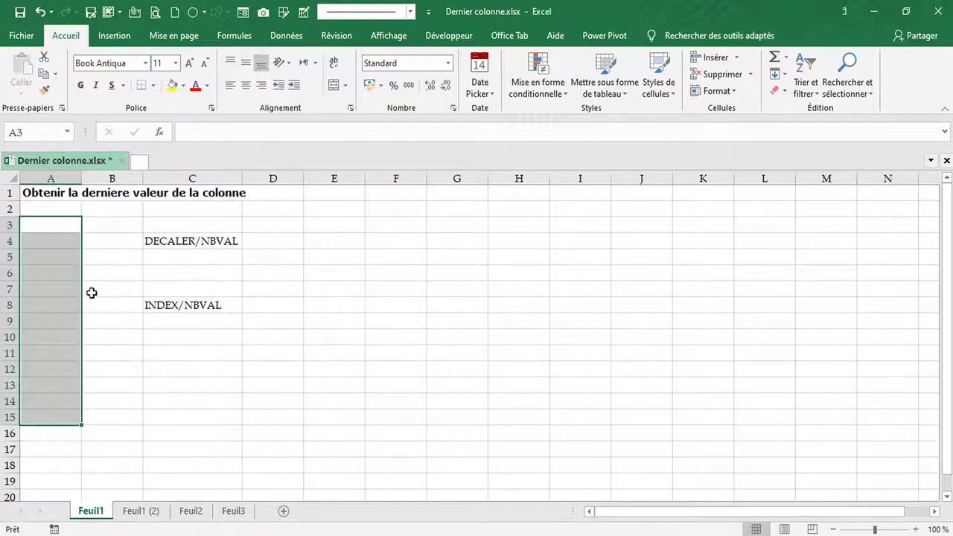
# Enter 10 in cell A3 as the starting value of the column.
pyautogui.click(68, 227)
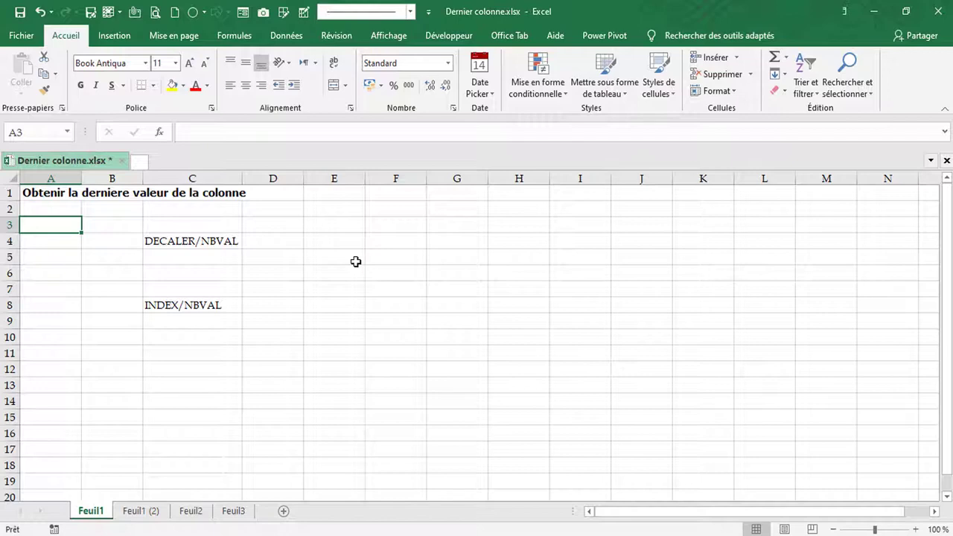
pyautogui.write('10')
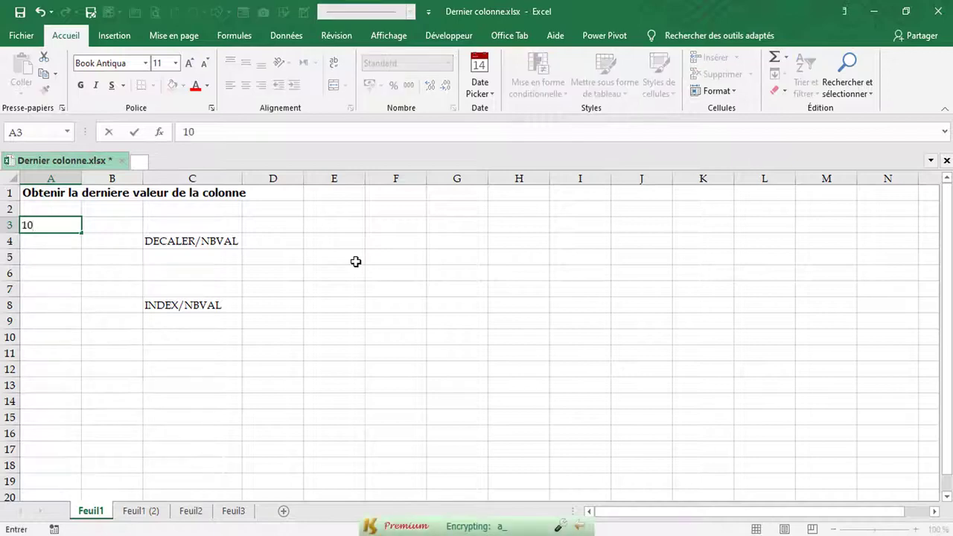
pyautogui.hotkey('ctrl', 'Return')
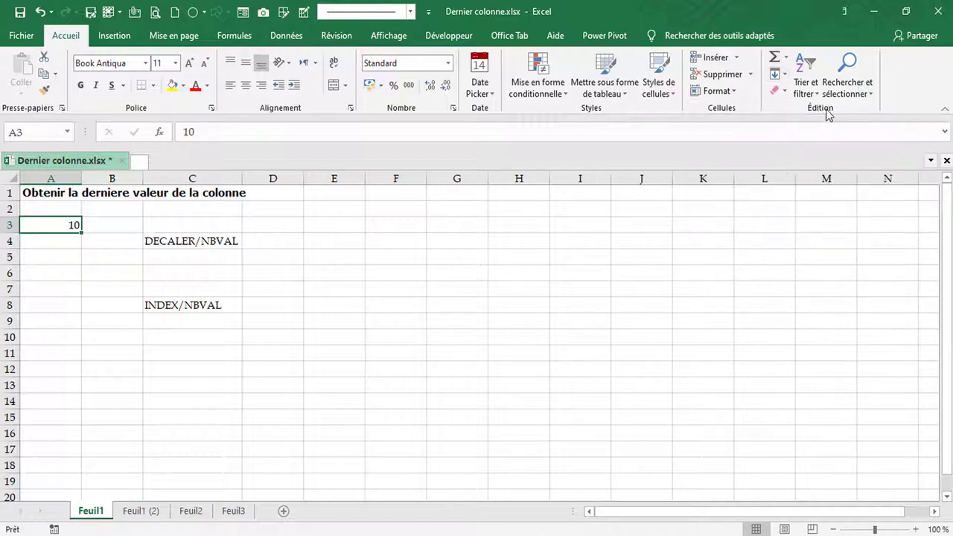
# Fill column A down from A3 with a linear series using a step of 5 and a final value of 60.
pyautogui.click(781, 78)
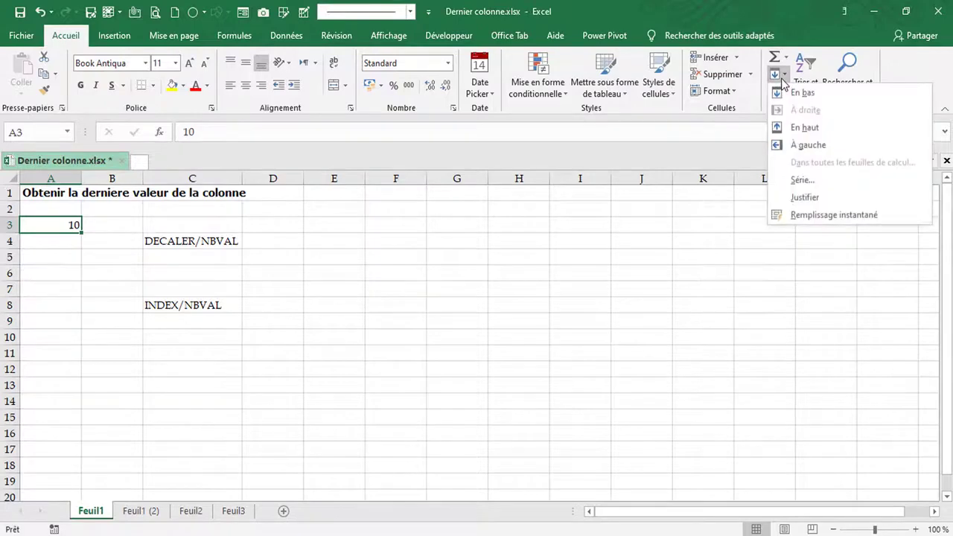
pyautogui.click(813, 184)
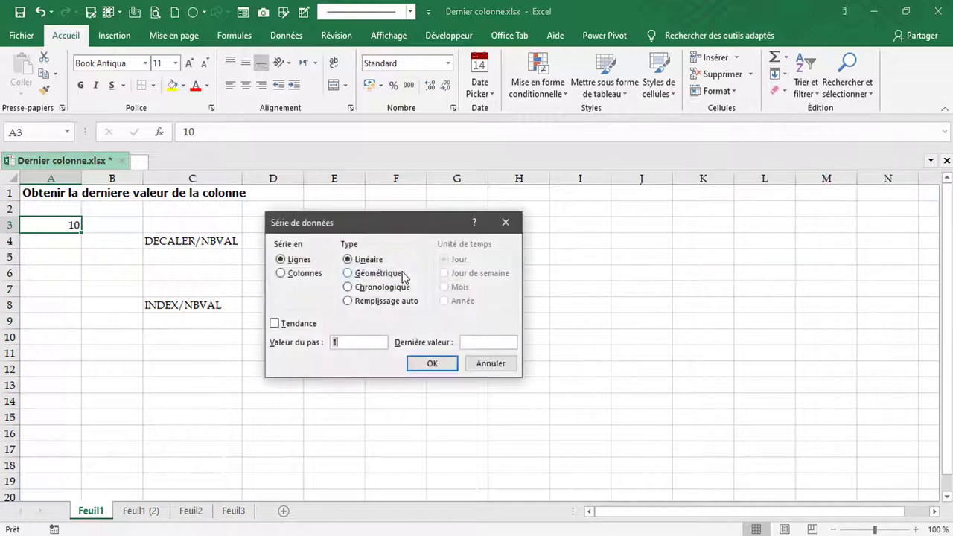
pyautogui.click(281, 274)
pyautogui.click(345, 345)
pyautogui.write('5')
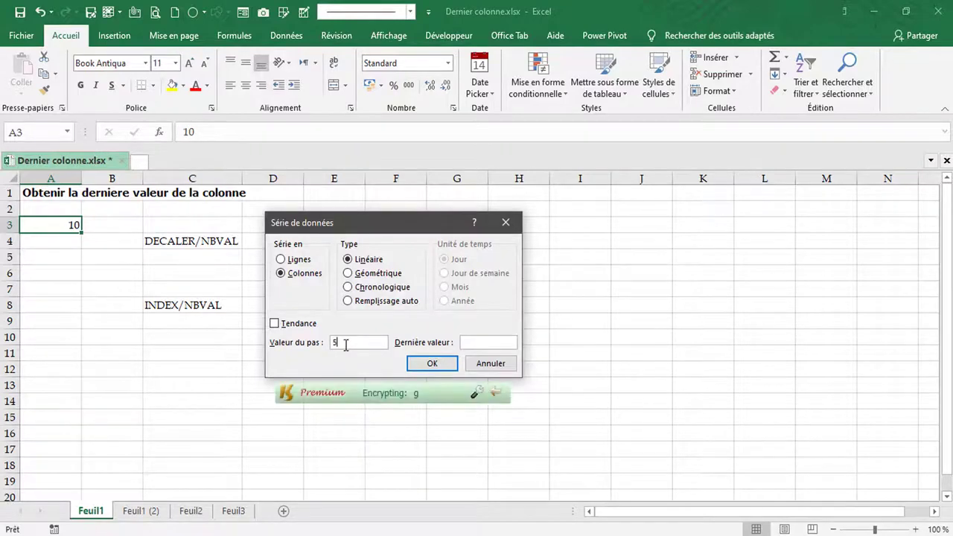
pyautogui.click(490, 343)
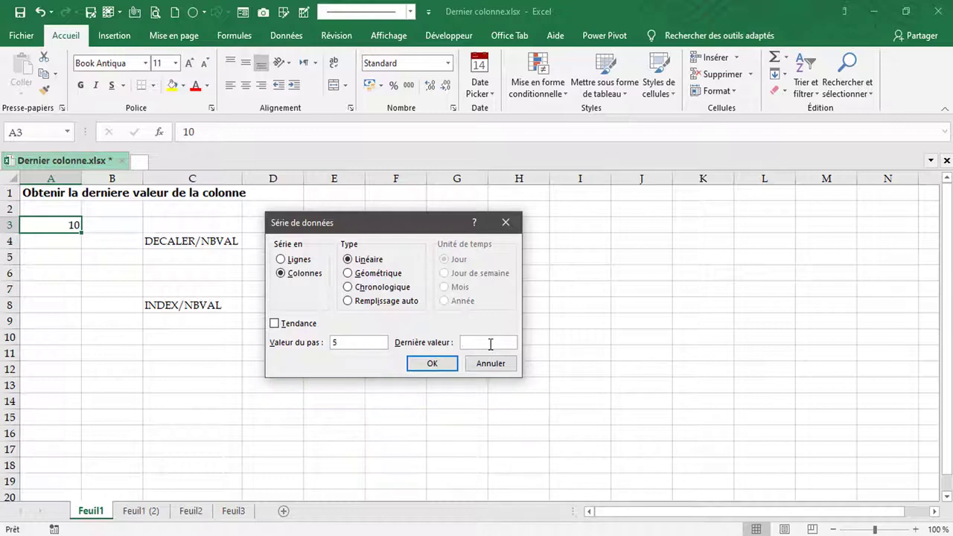
pyautogui.write('60')
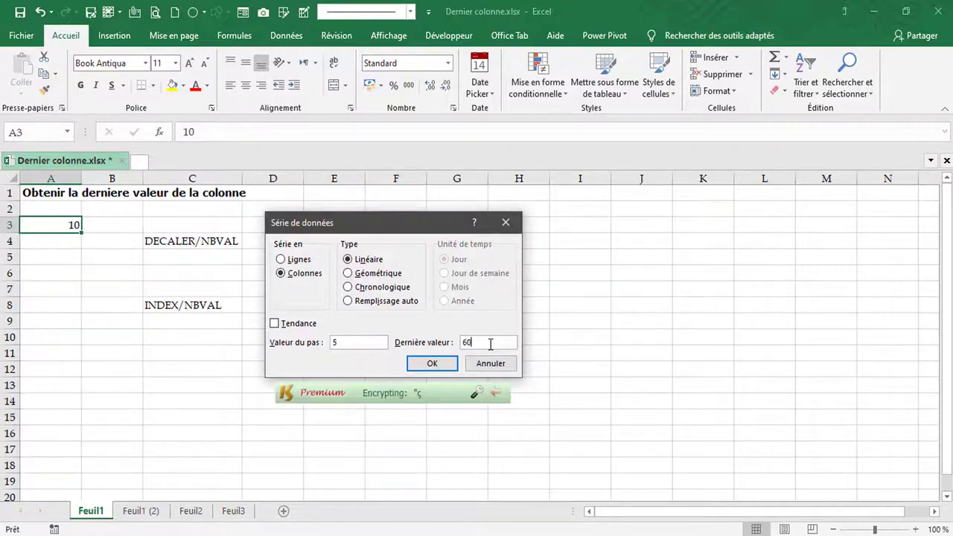
pyautogui.press('Return')
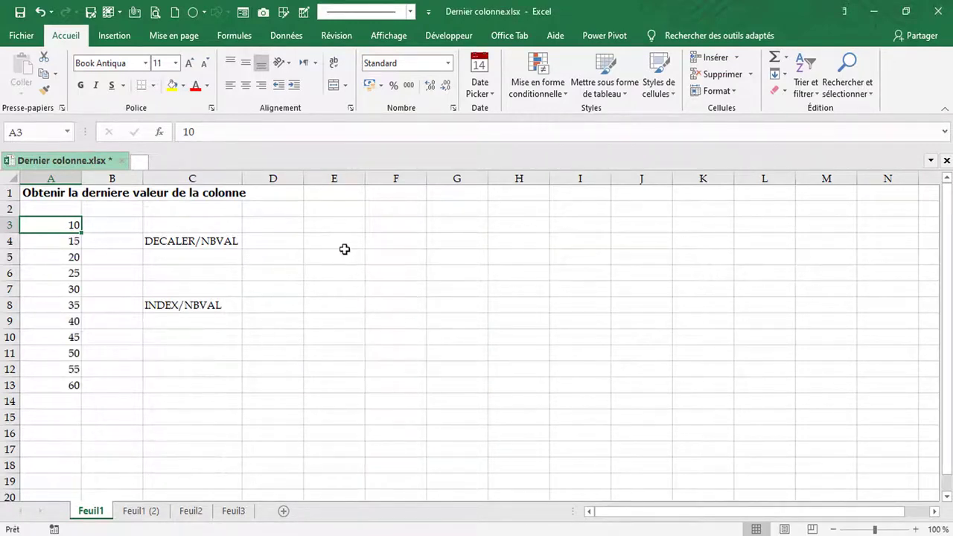
pyautogui.click(350, 225)
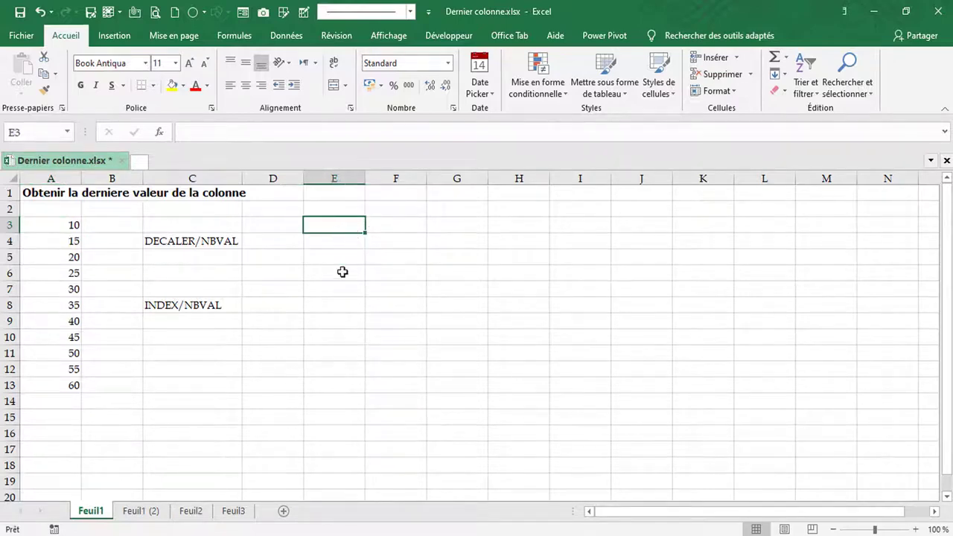
pyautogui.click(308, 259)
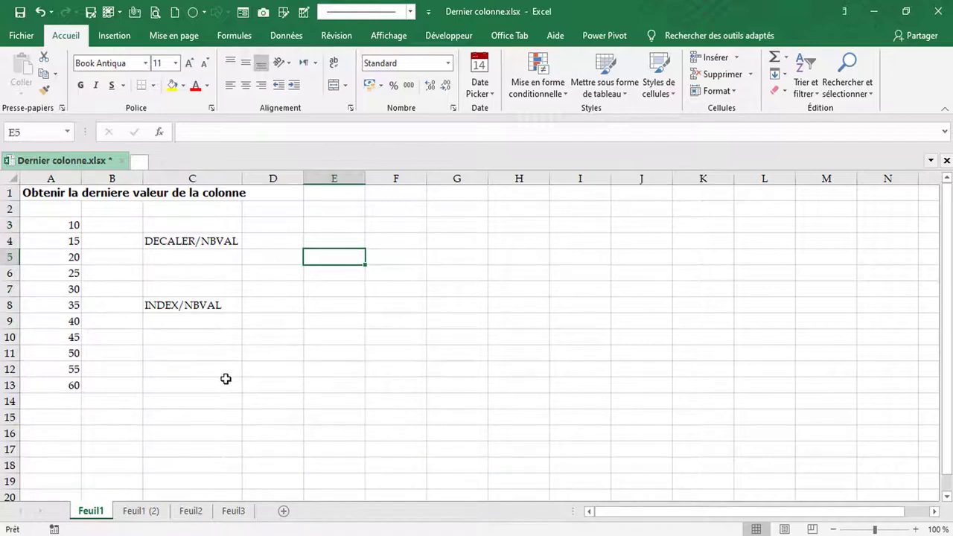
# Start a DECALER formula in D4 with the row-locked reference A$3 as its first argument.
pyautogui.click(269, 244)
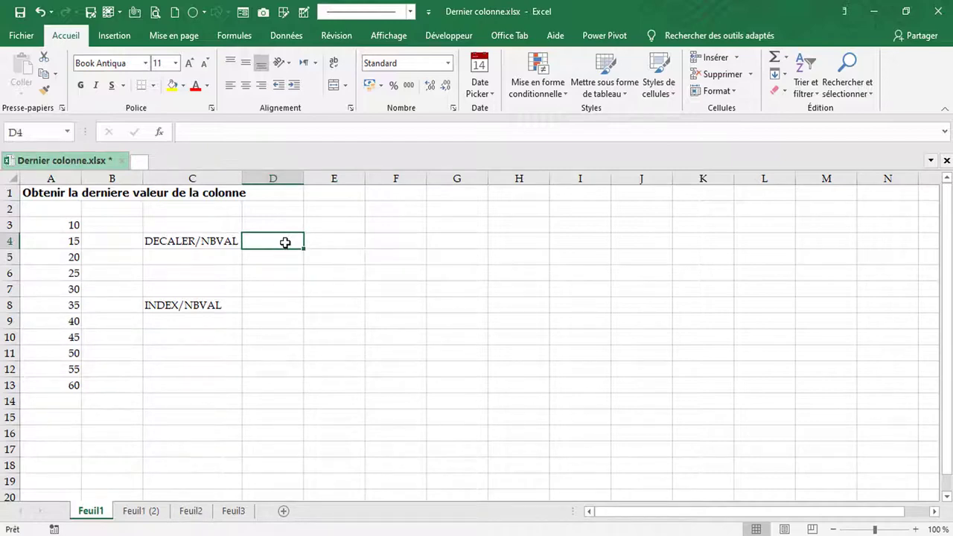
pyautogui.write('=')
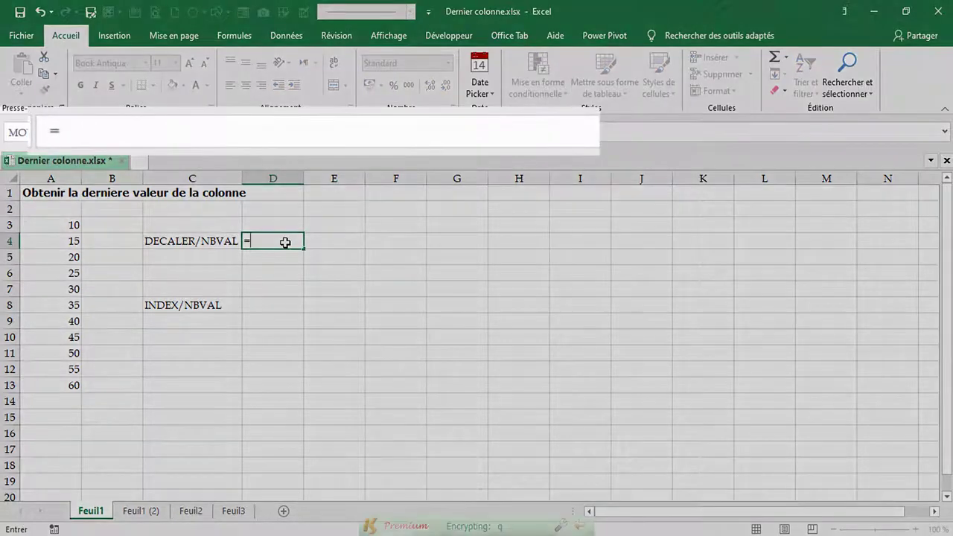
pyautogui.write('DECA')
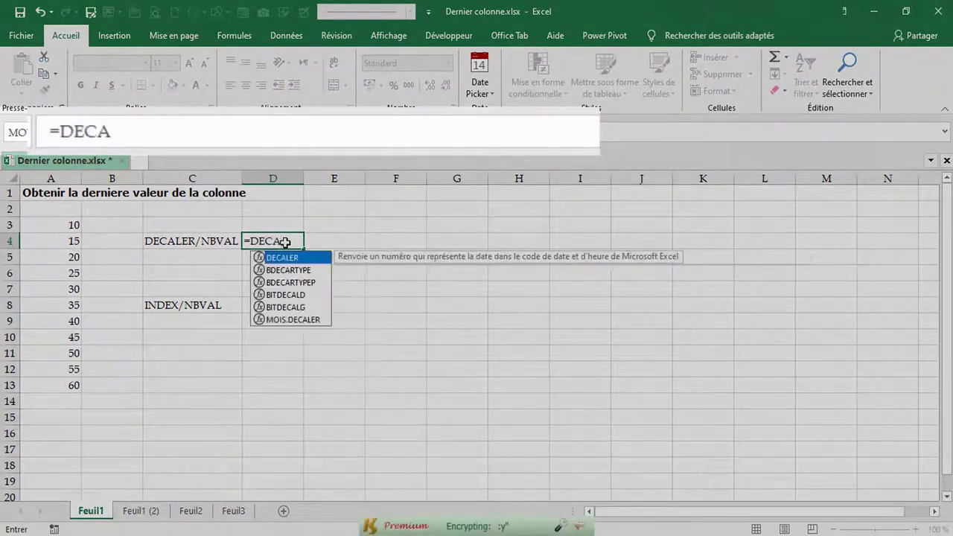
pyautogui.press('Tab')
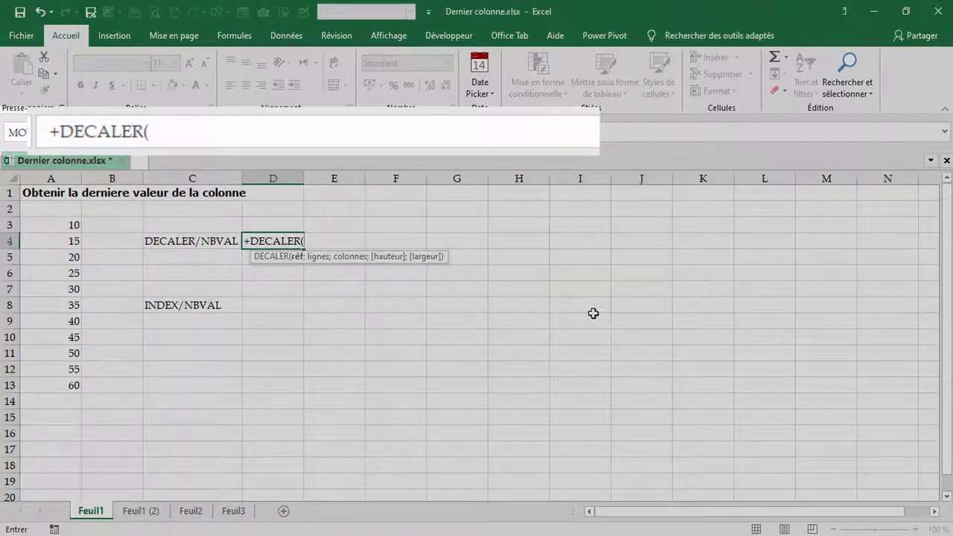
pyautogui.click(71, 224)
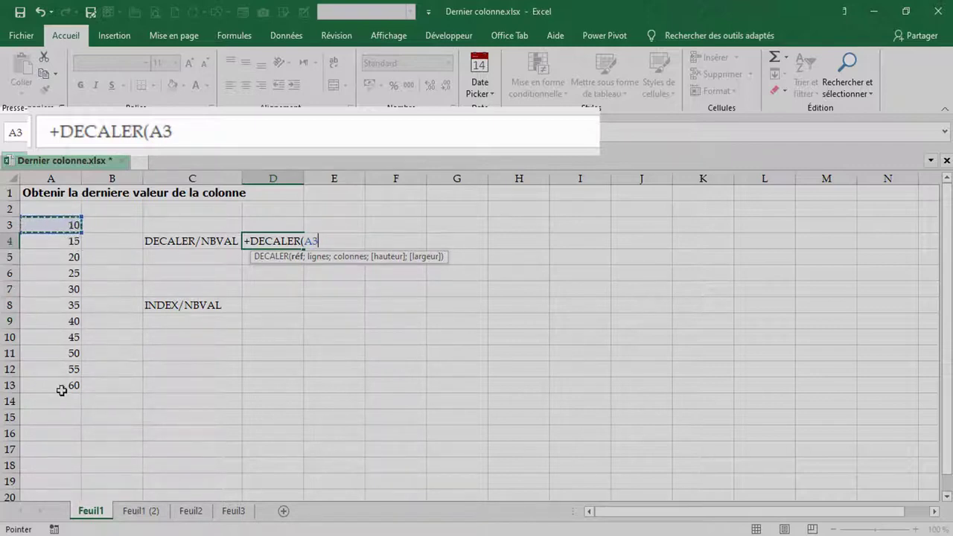
pyautogui.press('F4')
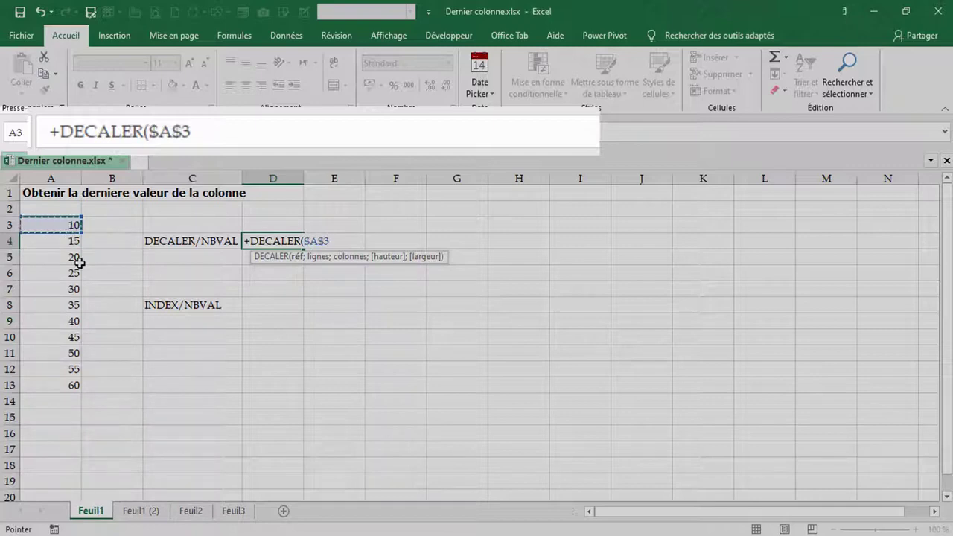
pyautogui.press('F4')
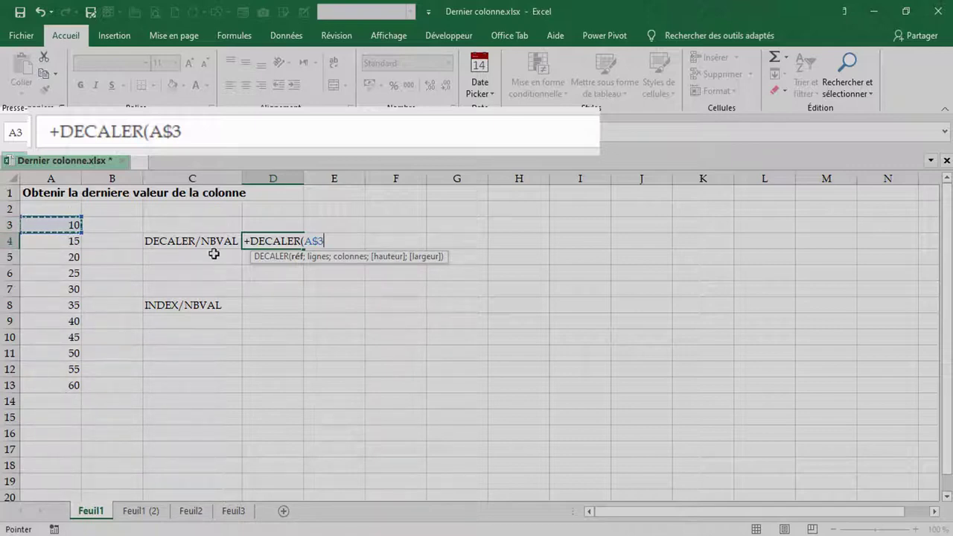
# Add NBVAL over the whole of column A (A:A) as the rows argument of the DECALER formula in D4.
pyautogui.write(';')
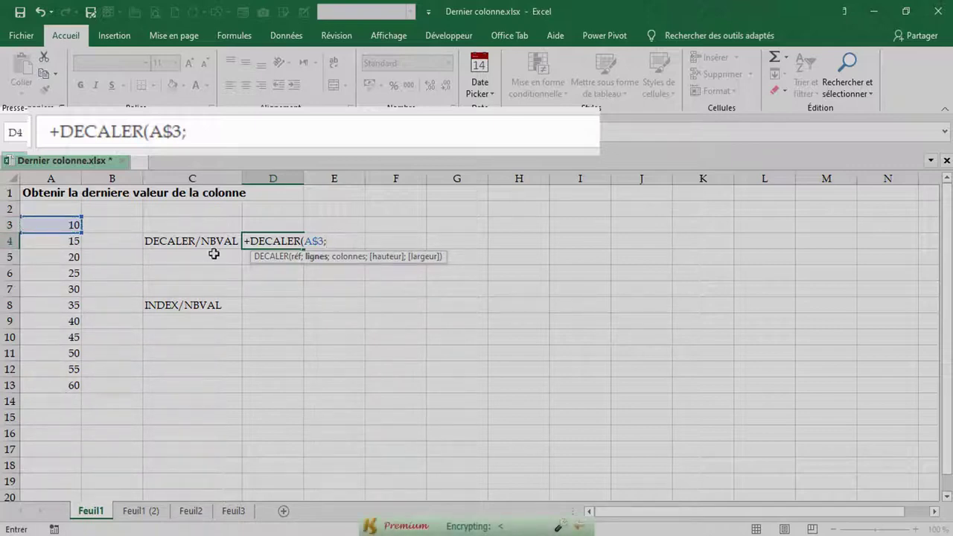
pyautogui.click(276, 136)
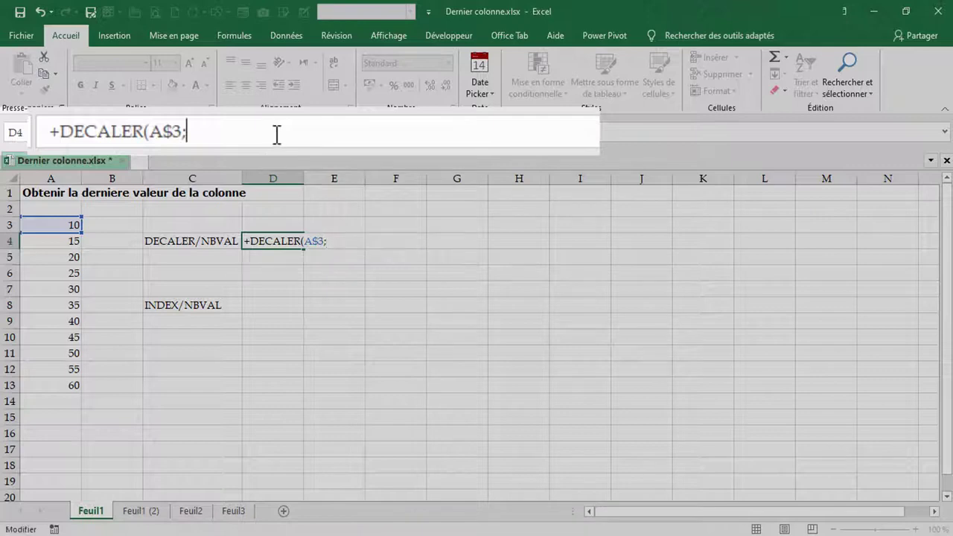
pyautogui.write('n')
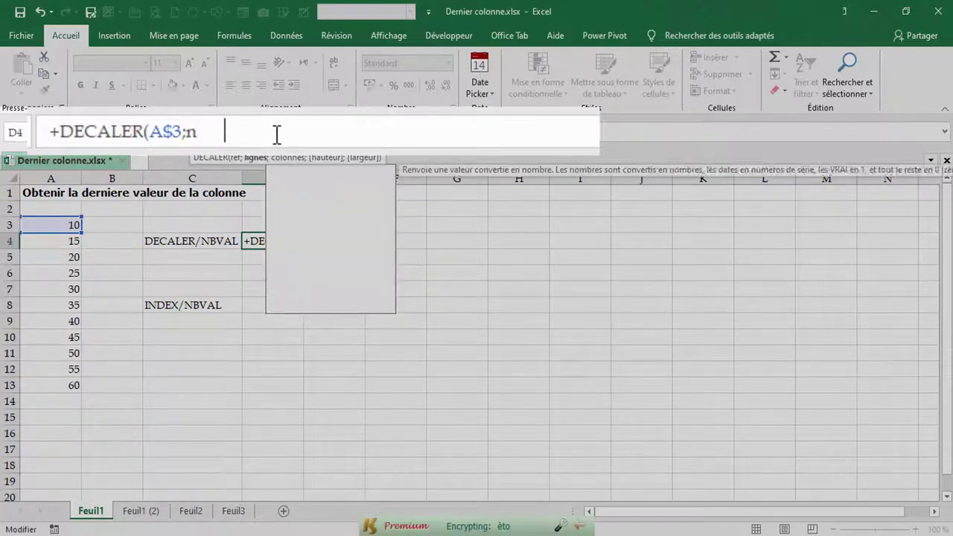
pyautogui.write('bval')
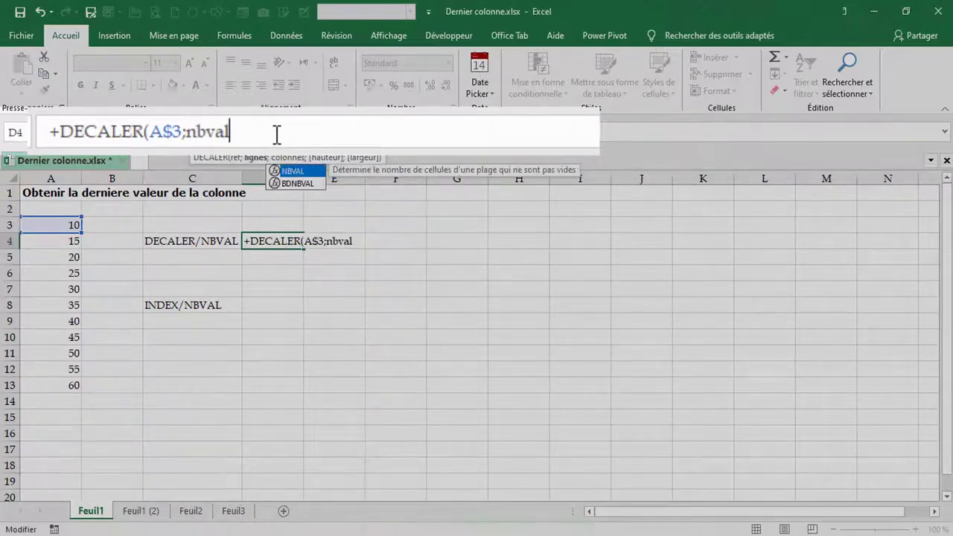
pyautogui.press('Tab')
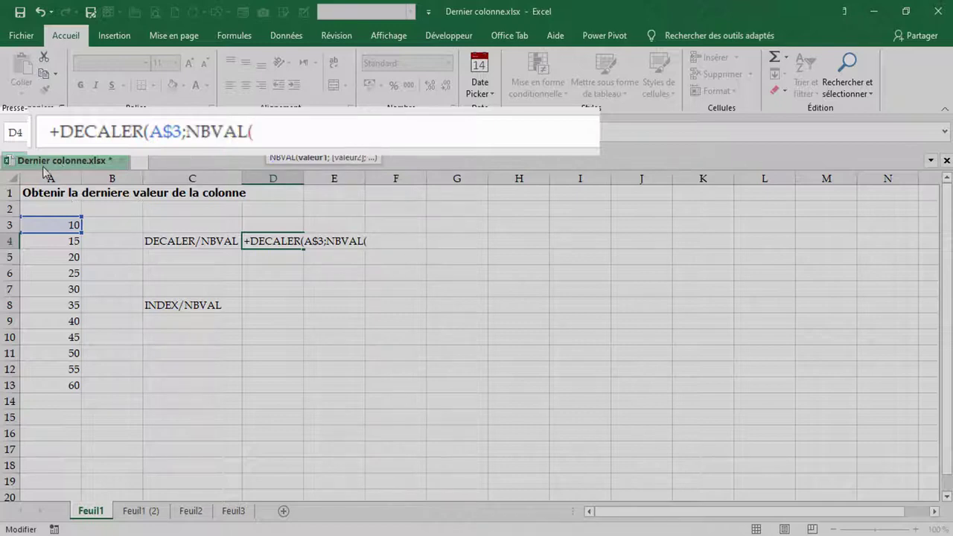
pyautogui.click(54, 177)
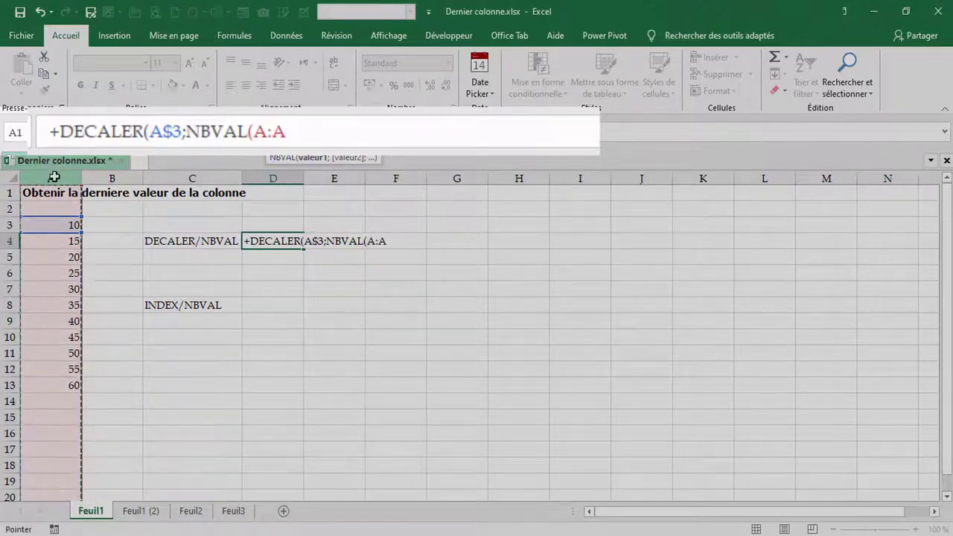
pyautogui.write(')')
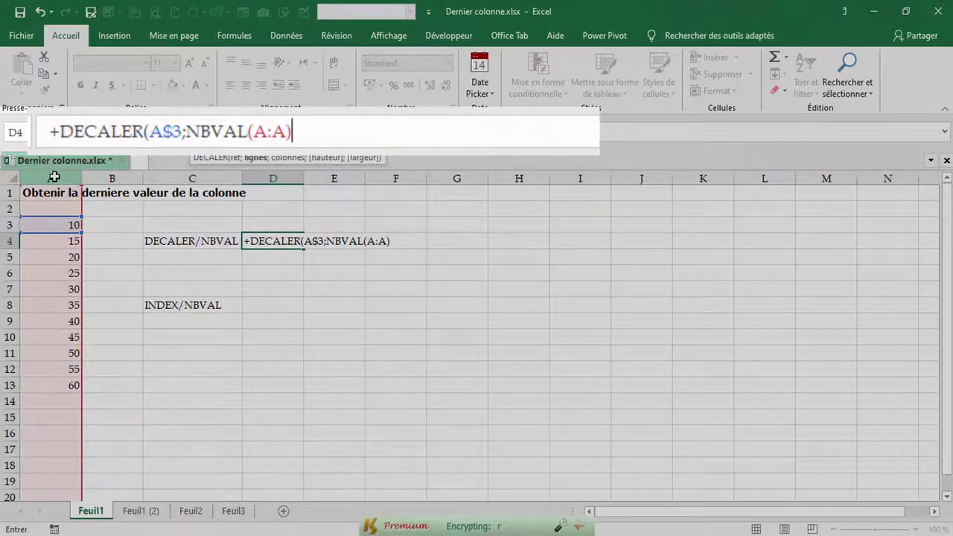
# Subtract 2 from the NBVAL count, set the columns argument to 0, and validate the D4 formula as =+DECALER(A$3;NBVAL(A:A)-2;0).
pyautogui.write('-')
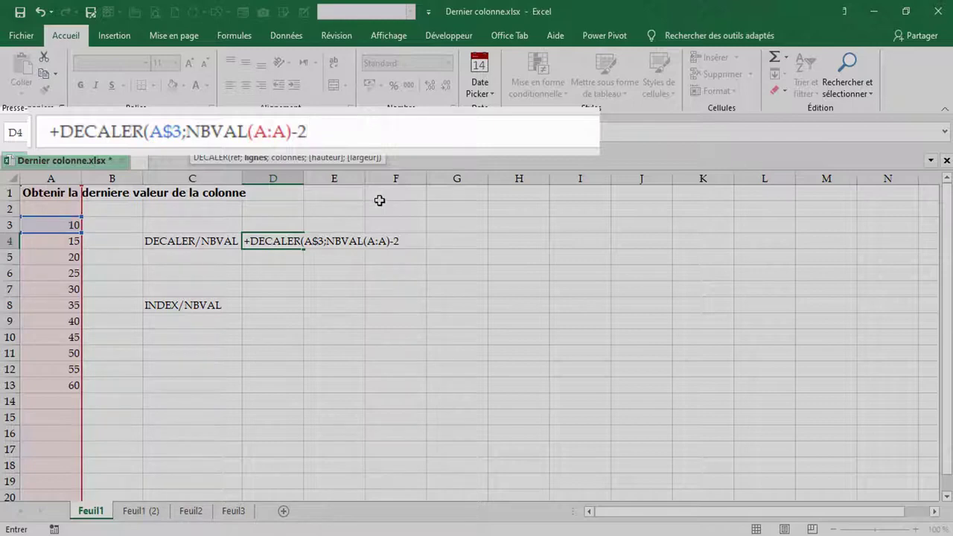
pyautogui.write('2;')
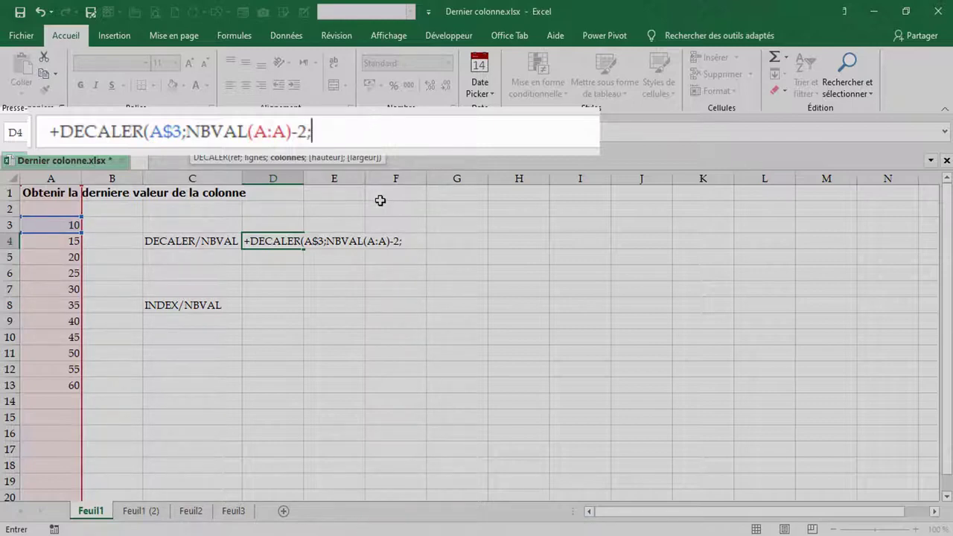
pyautogui.write('à')
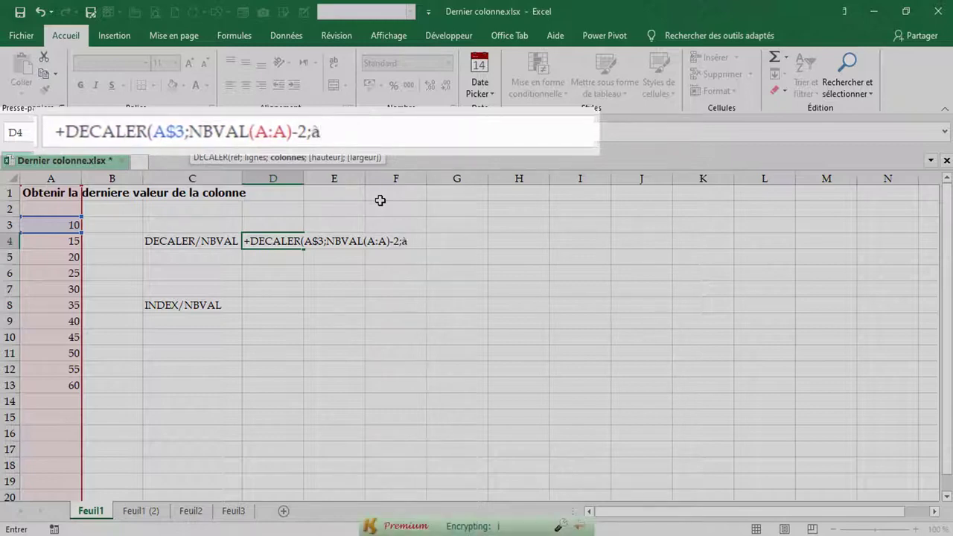
pyautogui.press('BackSpace')
pyautogui.write('0')
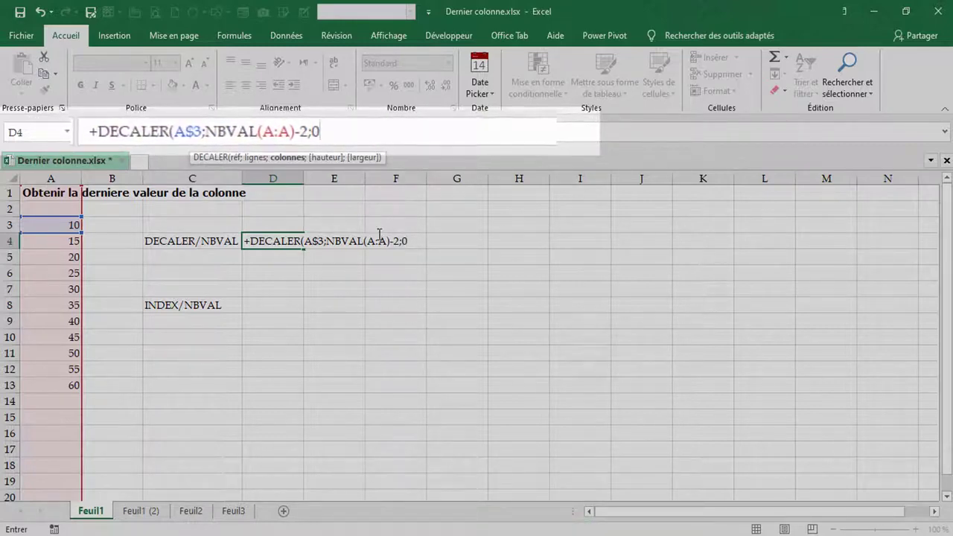
pyautogui.write('))')
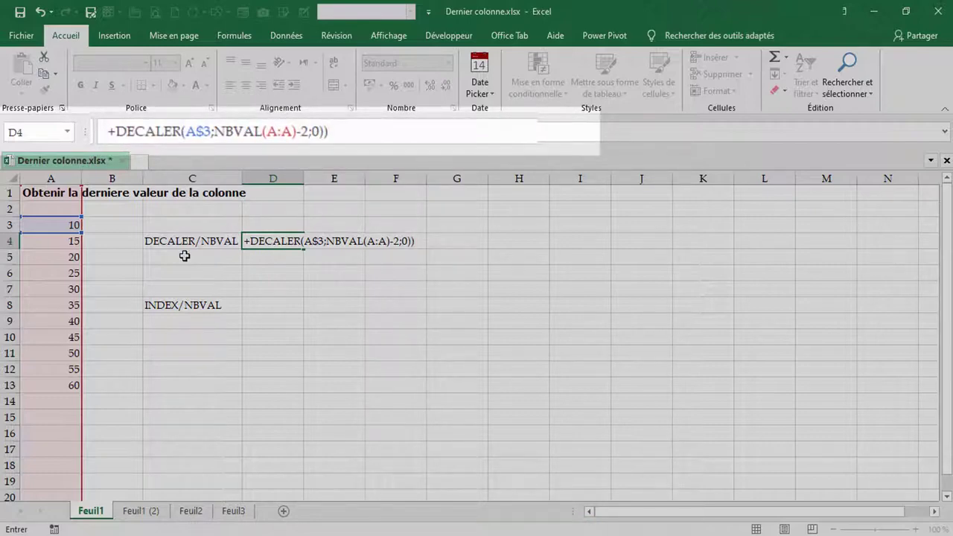
pyautogui.press('Return')
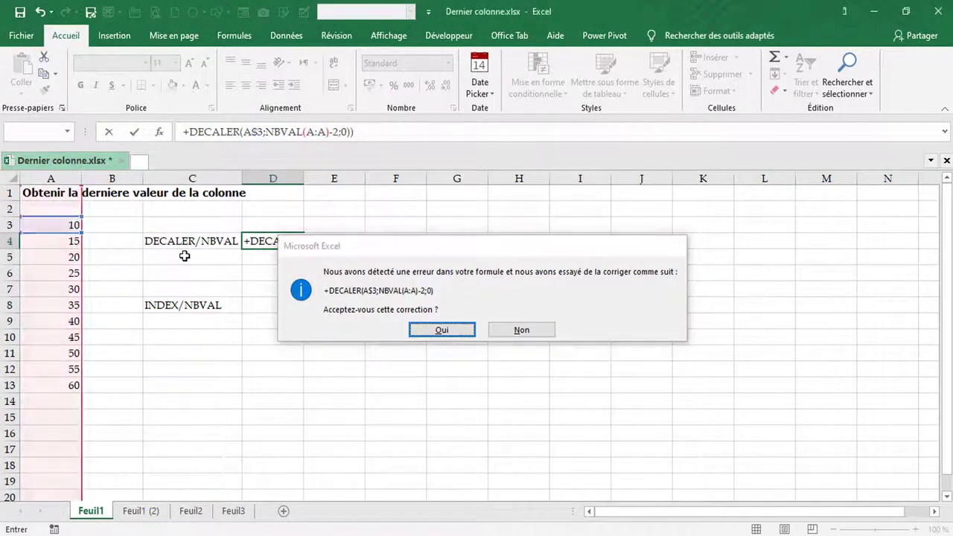
pyautogui.press('Return')
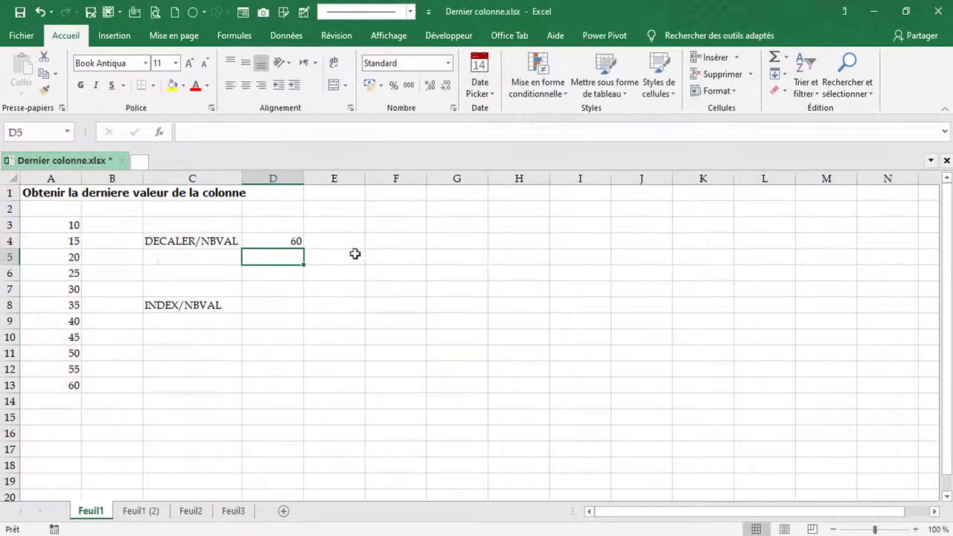
# Replace the last value of column A, in cell A13, with 12 to test the DECALER formula.
pyautogui.click(290, 239)
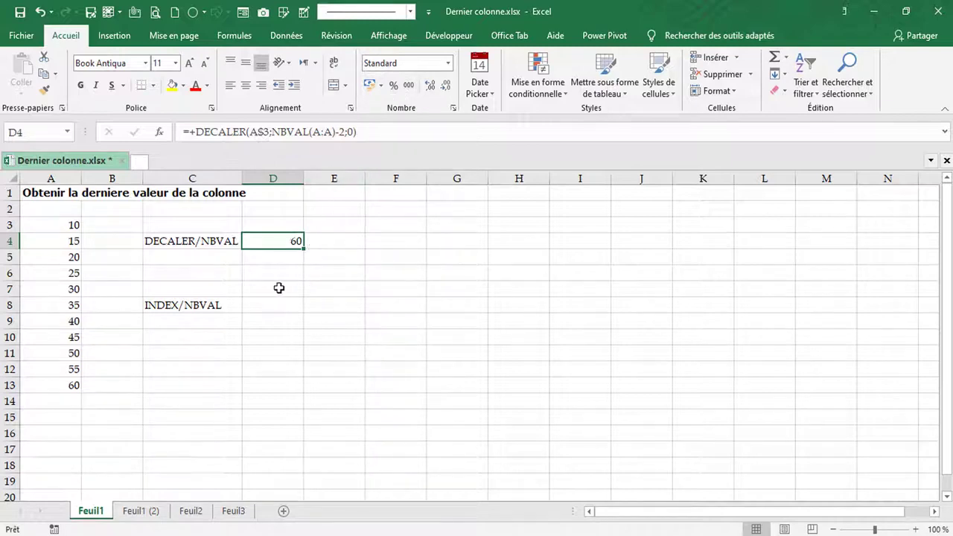
pyautogui.click(70, 383)
pyautogui.write('&é')
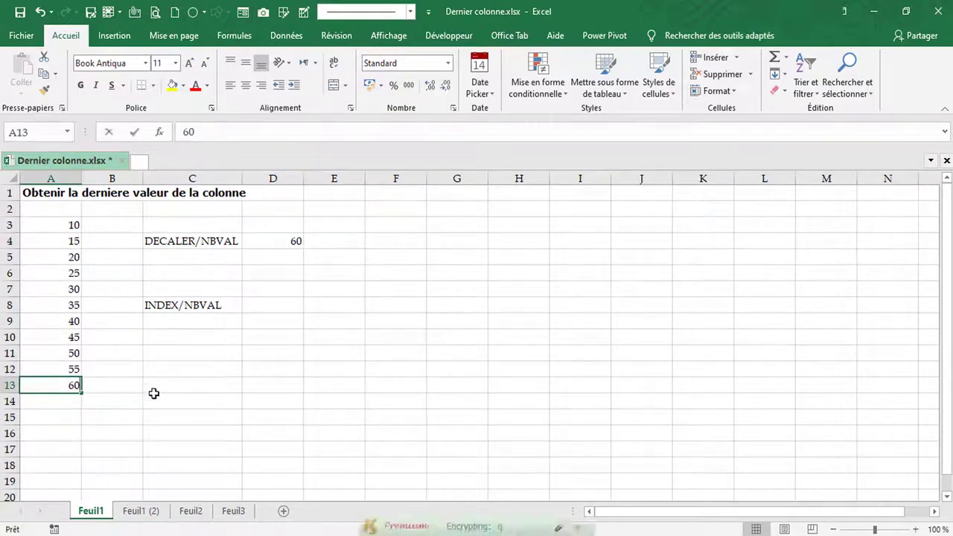
pyautogui.press('BackSpace')
pyautogui.press('BackSpace')
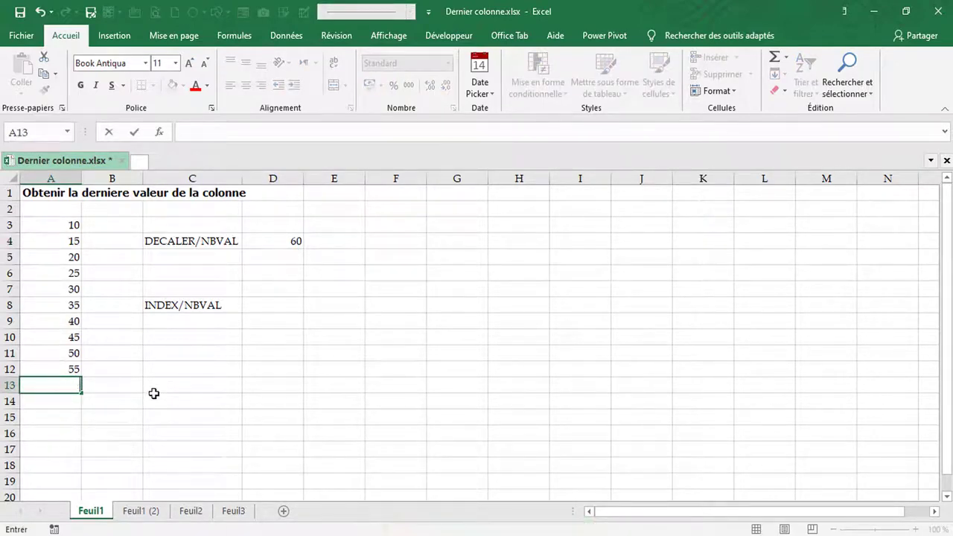
pyautogui.write('12')
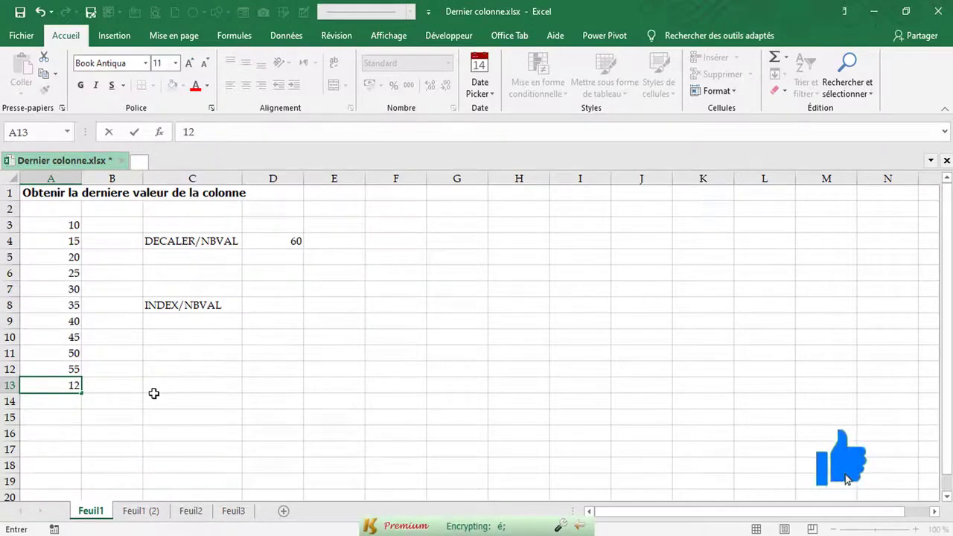
pyautogui.press('Return')
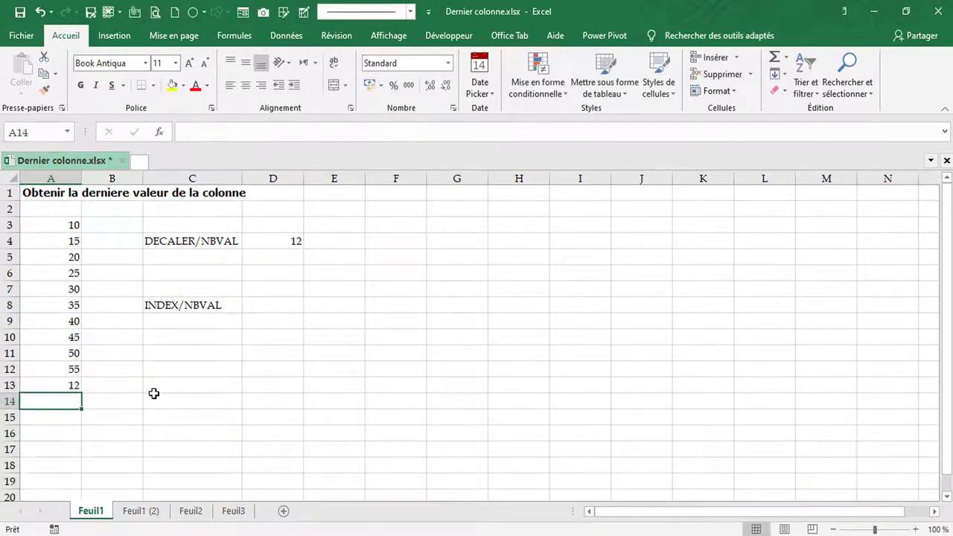
# Start an INDEX formula in D8 with the whole of column A (A:A) as its matrix argument.
pyautogui.click(272, 306)
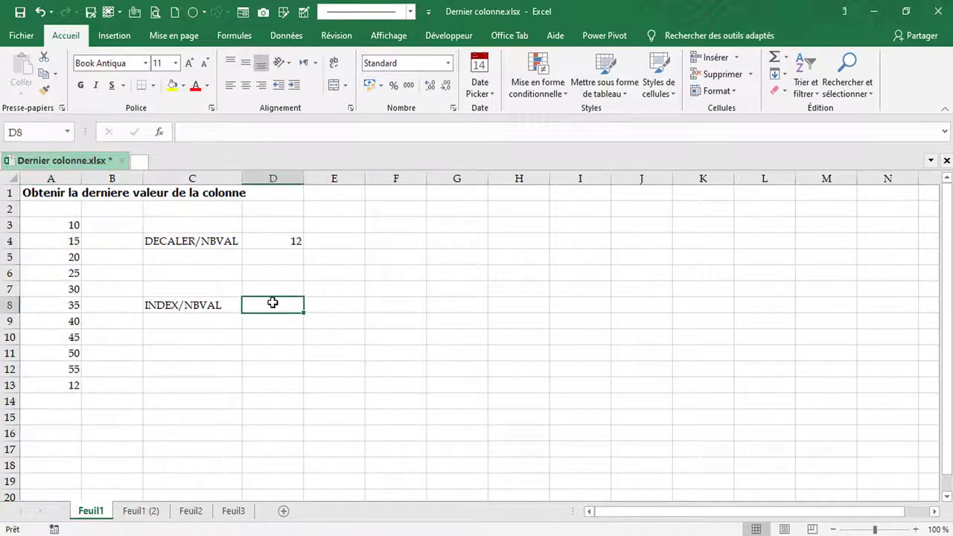
pyautogui.write('=')
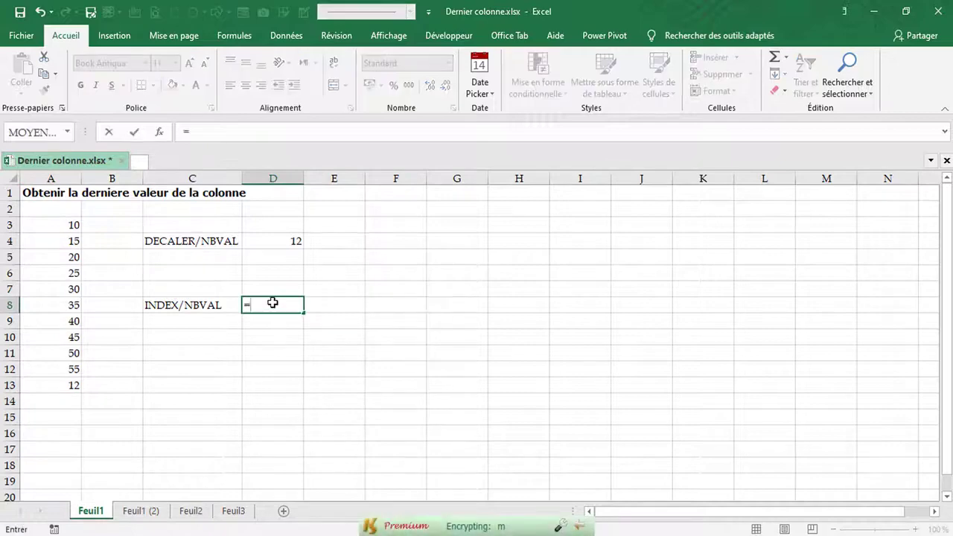
pyautogui.press('Escape')
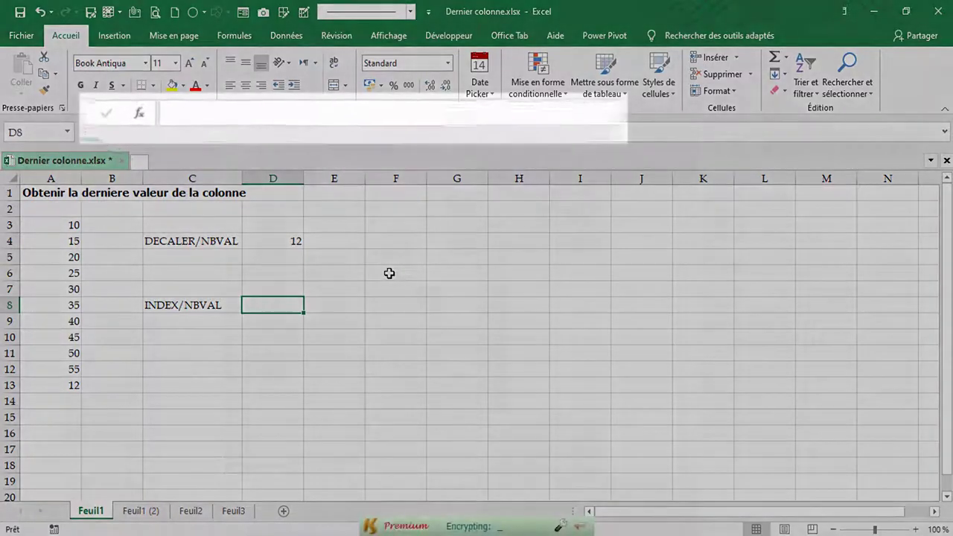
pyautogui.write('=')
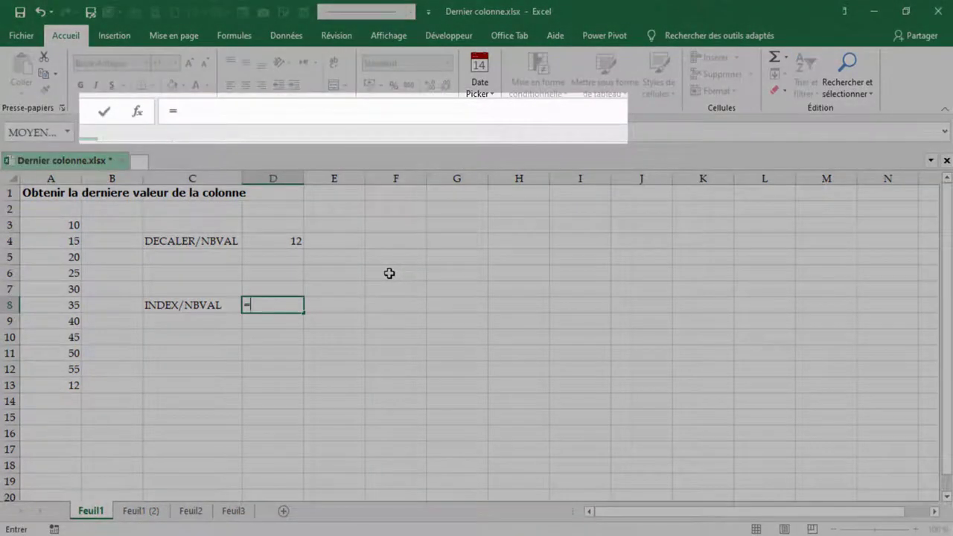
pyautogui.write('inde')
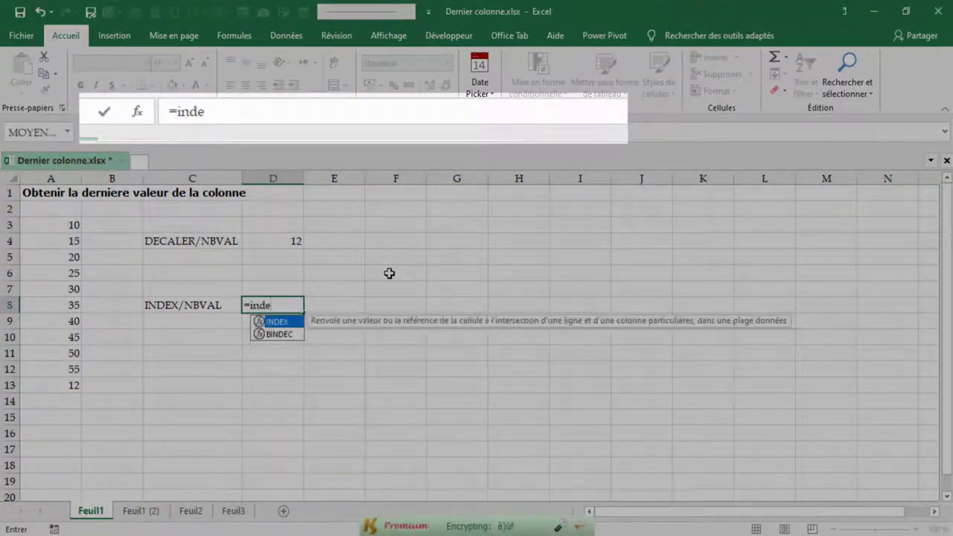
pyautogui.press('Tab')
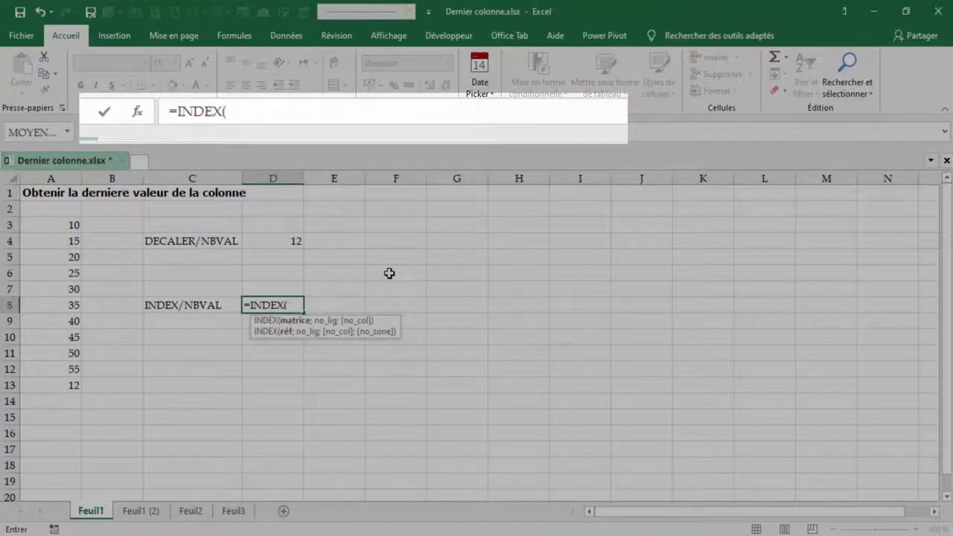
pyautogui.click(63, 179)
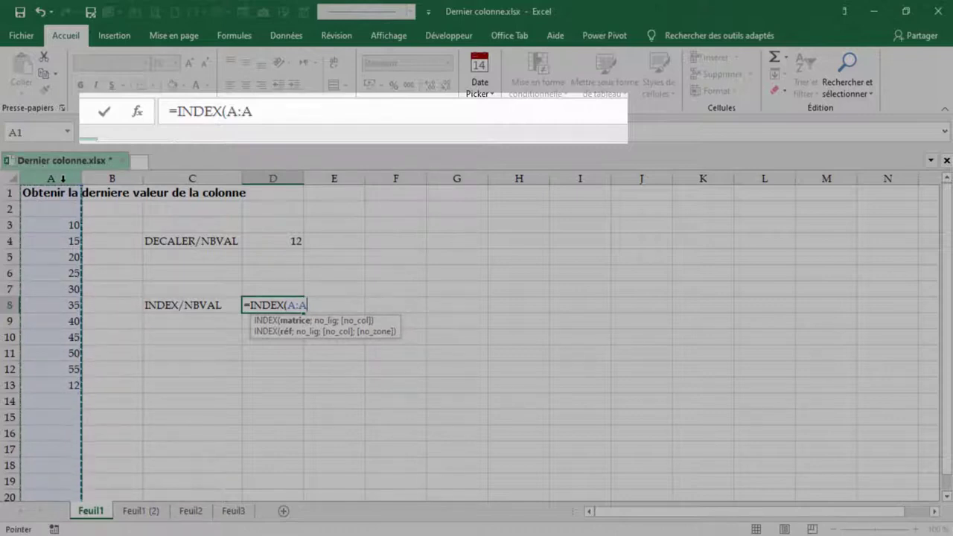
# Add NBVAL(A:A) as the row-number argument of the INDEX formula in D8.
pyautogui.write(';')
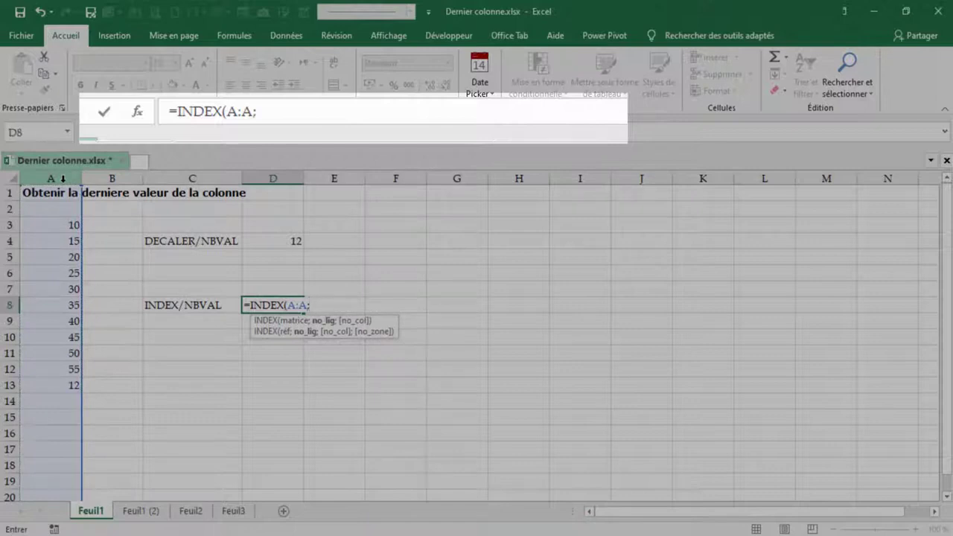
pyautogui.write('nbval')
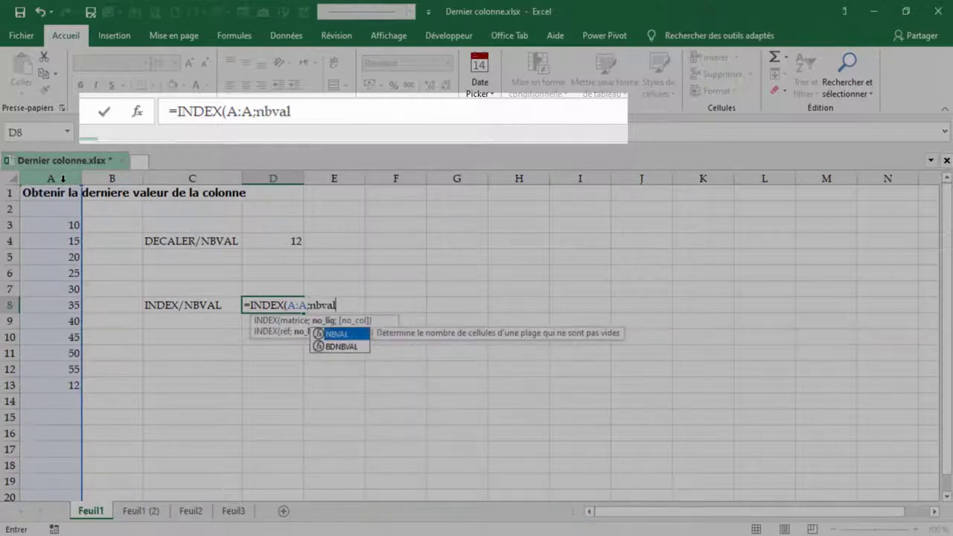
pyautogui.press('Tab')
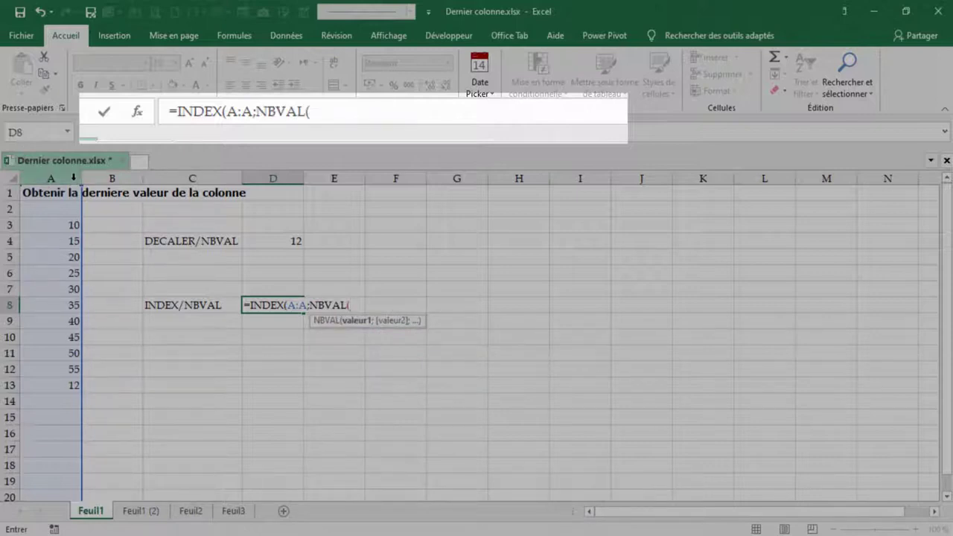
pyautogui.click(73, 177)
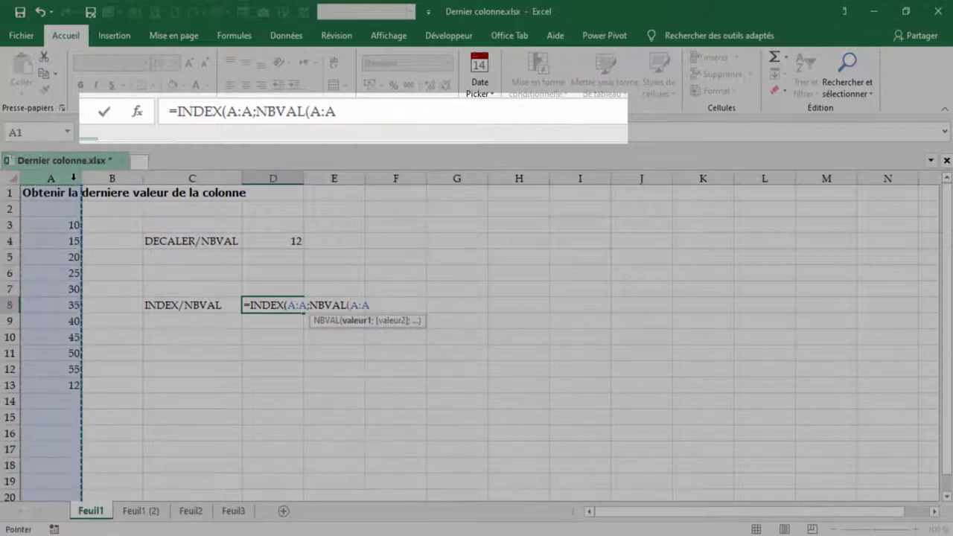
pyautogui.write(')')
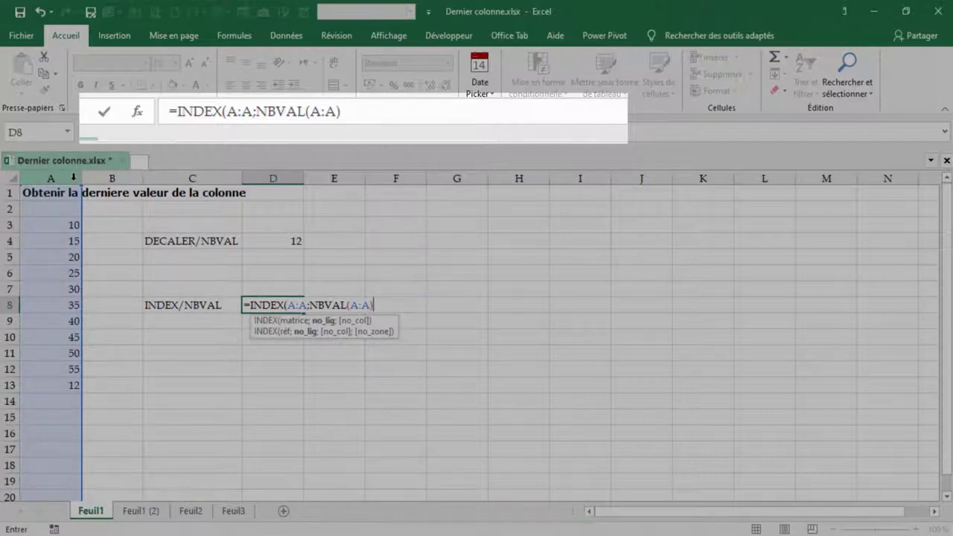
# Add a positive row offset after NBVAL(A:A) to reach column A's last value, then close and validate the D8 formula.
pyautogui.write('-')
pyautogui.press('BackSpace')
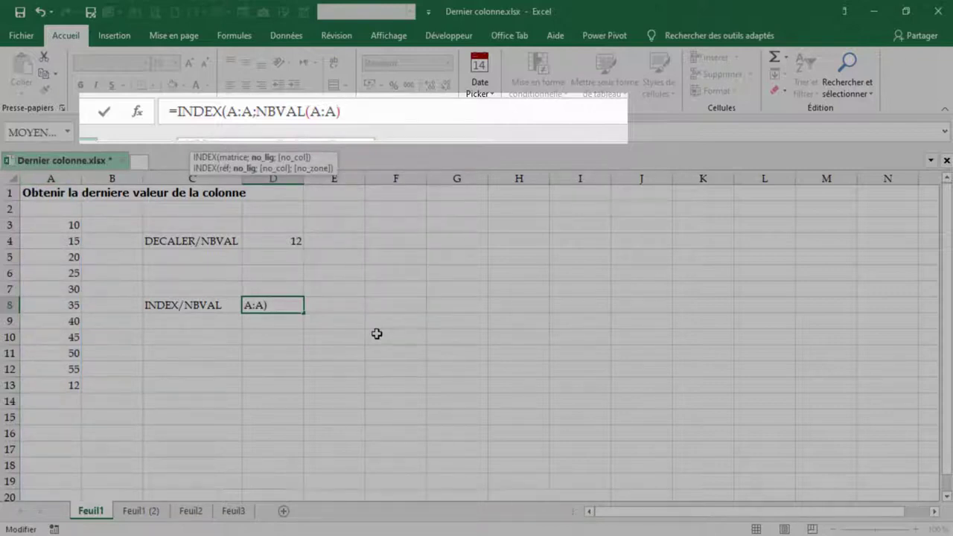
pyautogui.write('+2')
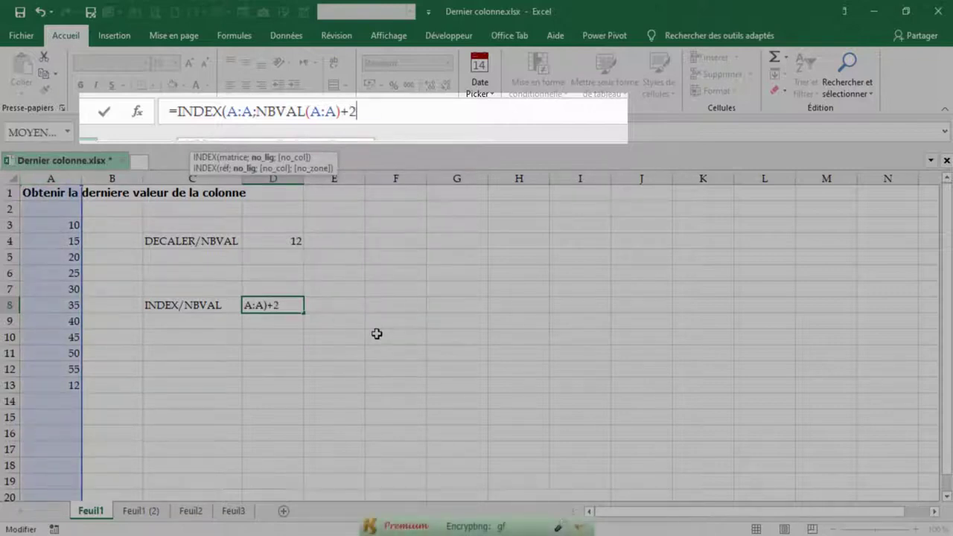
pyautogui.write(')')
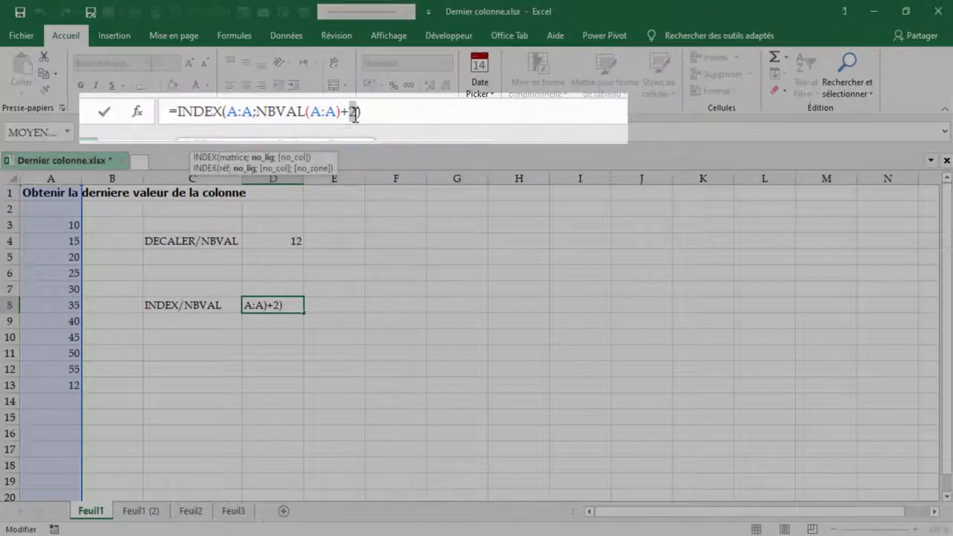
pyautogui.press('Return')
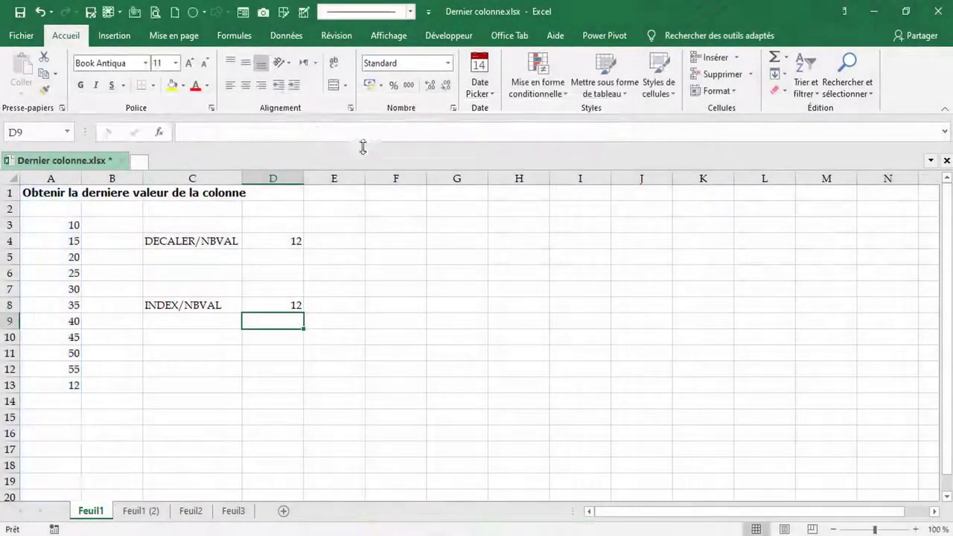
# Add 13 below the last value of column A, in cell A14, and select D8 to check the INDEX formula's result.
pyautogui.click(70, 402)
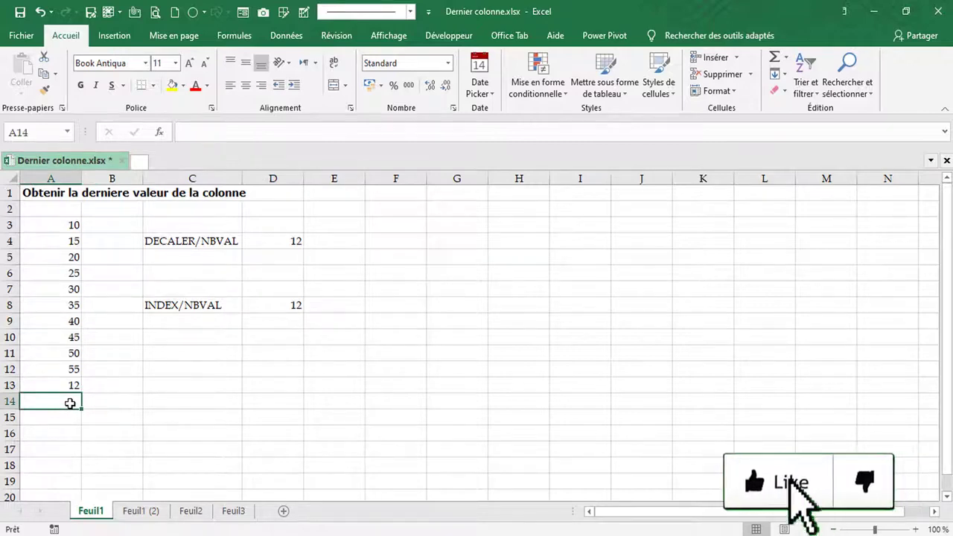
pyautogui.write('&"')
pyautogui.press('BackSpace')
pyautogui.press('BackSpace')
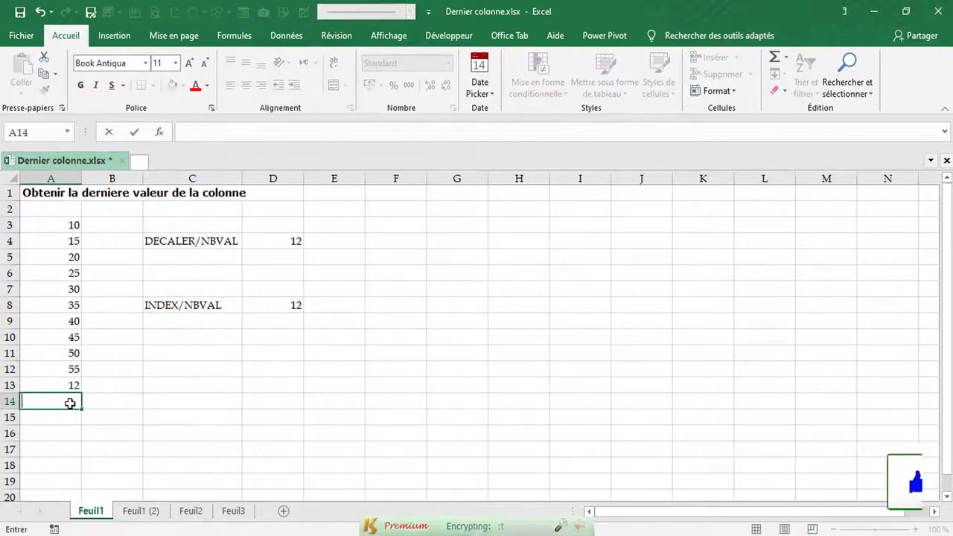
pyautogui.write('1')
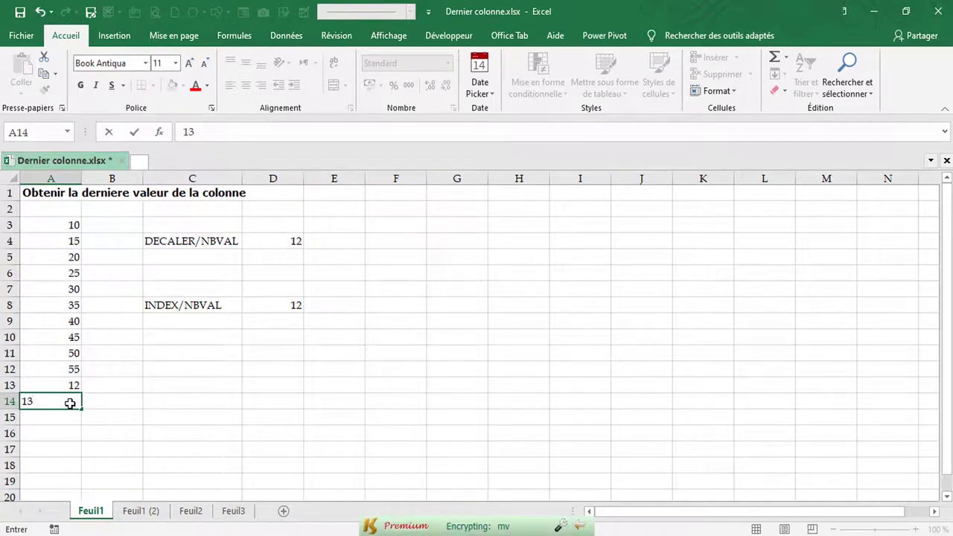
pyautogui.write('3')
pyautogui.press('Return')
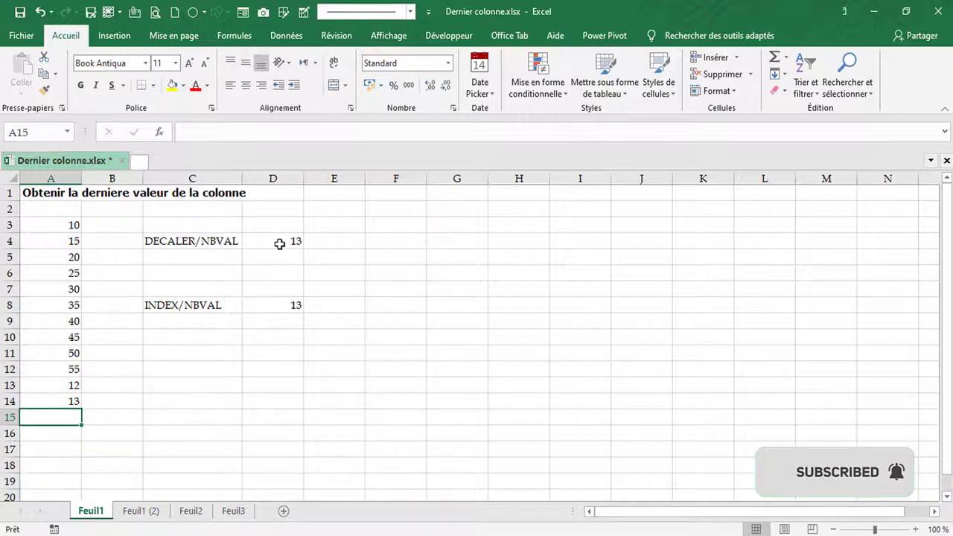
pyautogui.click(288, 310)
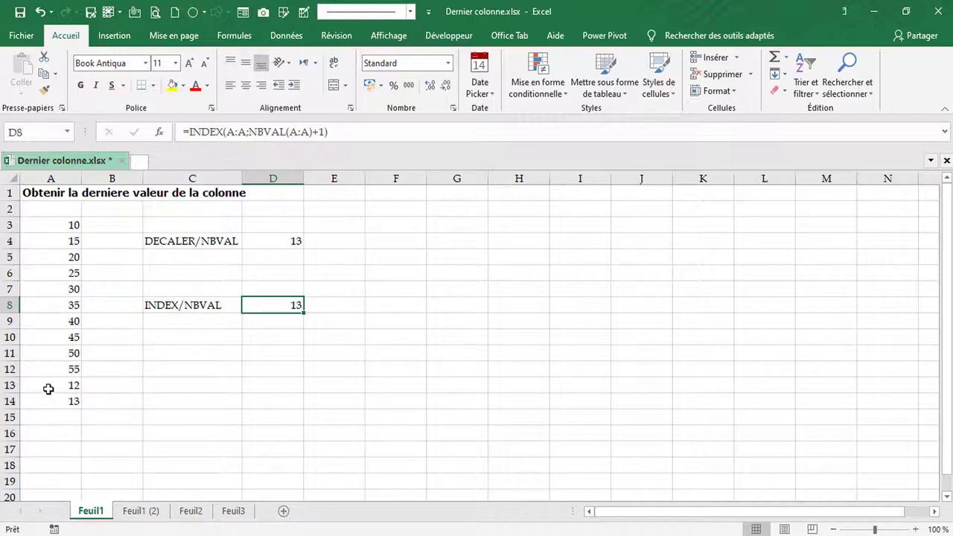
pyautogui.scroll(-5, 86, 339)
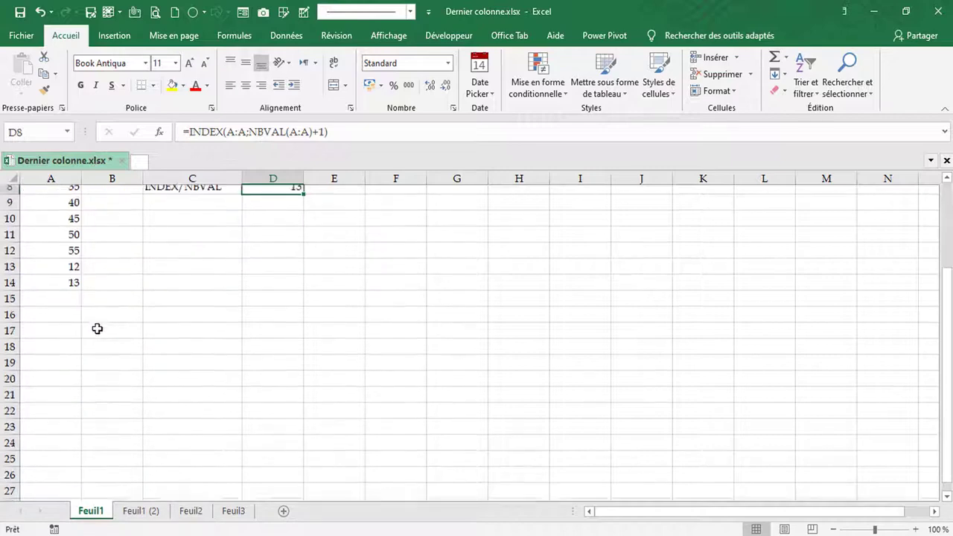
pyautogui.scroll(-6, 110, 317)
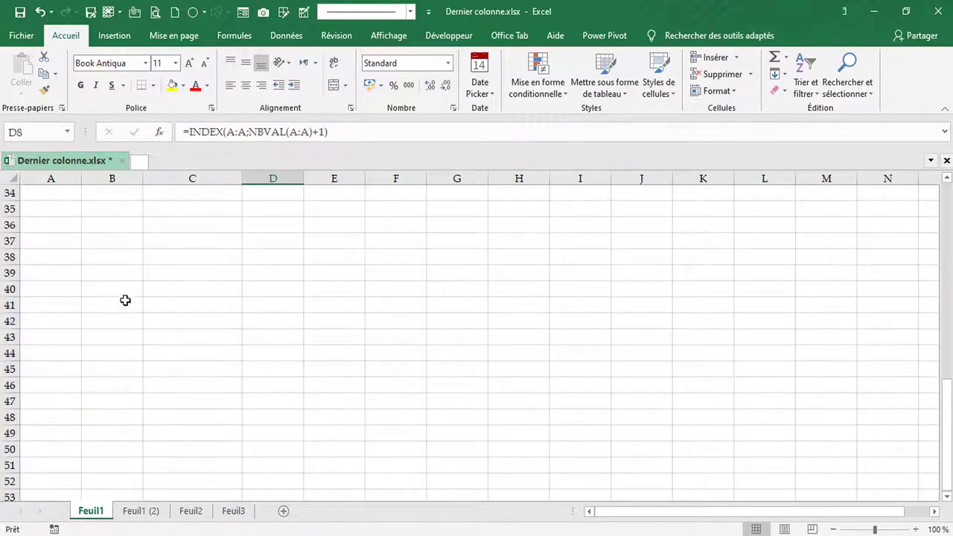
pyautogui.scroll(-5, 125, 300)
pyautogui.scroll(13, 128, 313)
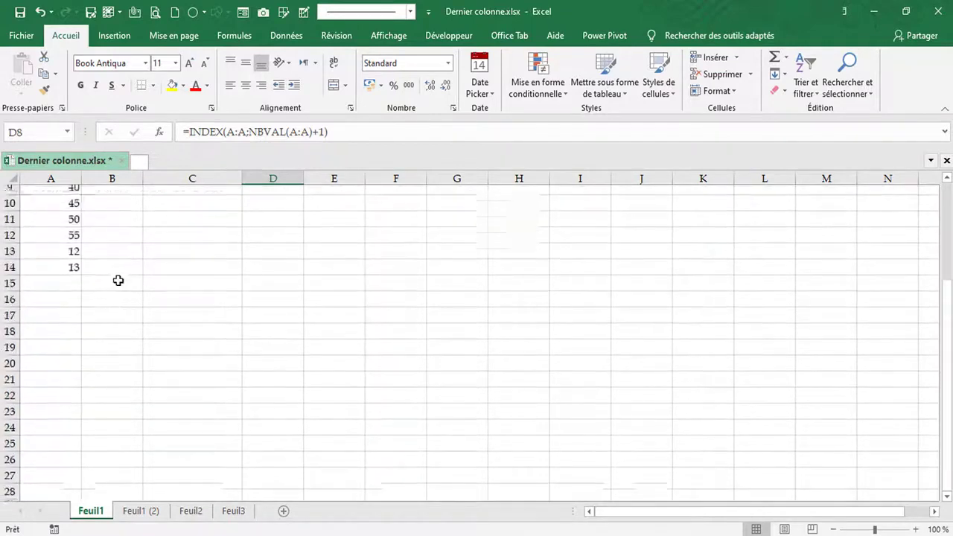
pyautogui.scroll(3, 123, 298)
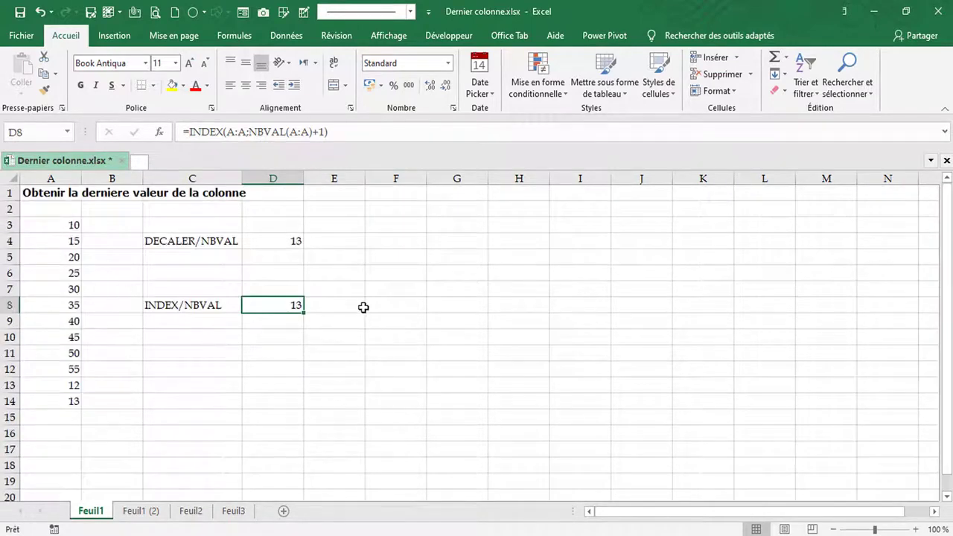